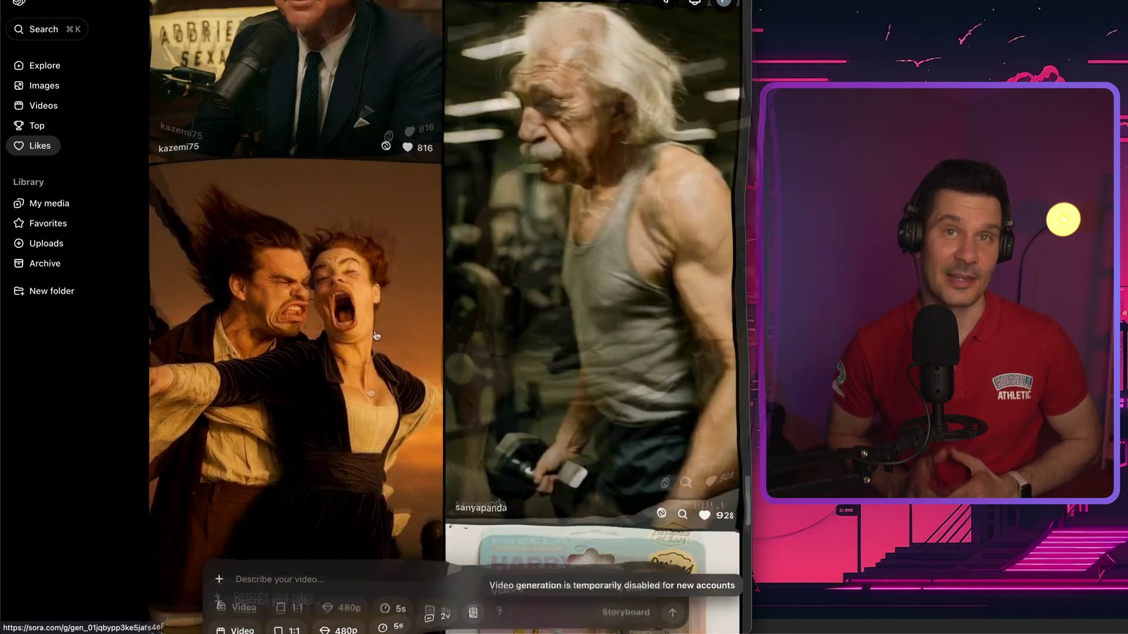
Scroll back up through the Sora liked-images feed.
scroll(373, 348, up, 1)
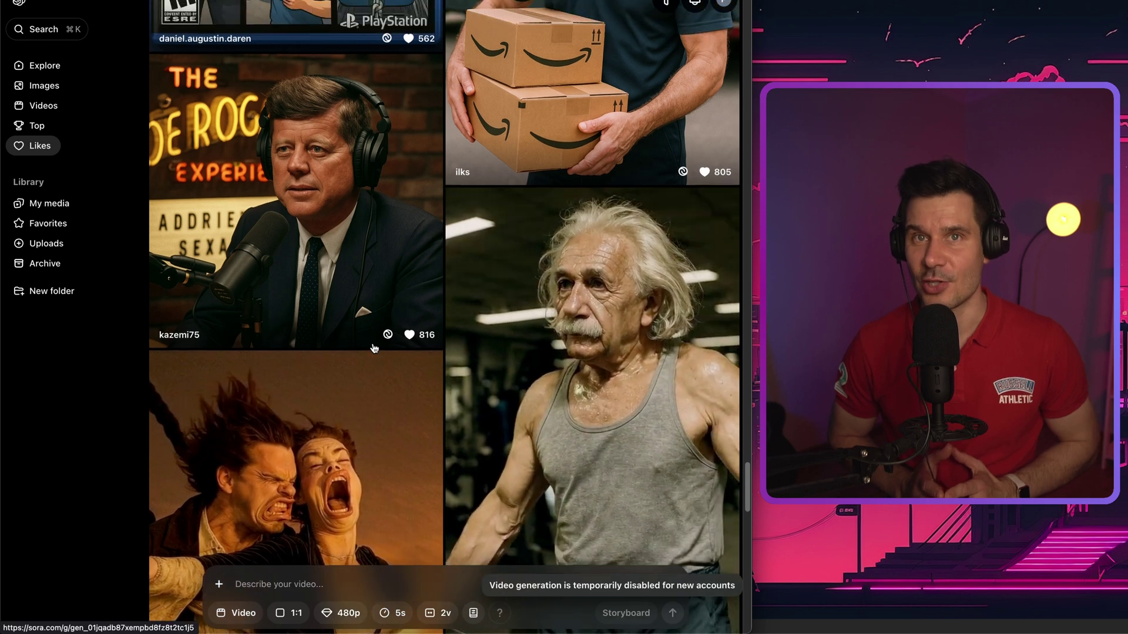
scroll(373, 348, up, 5)
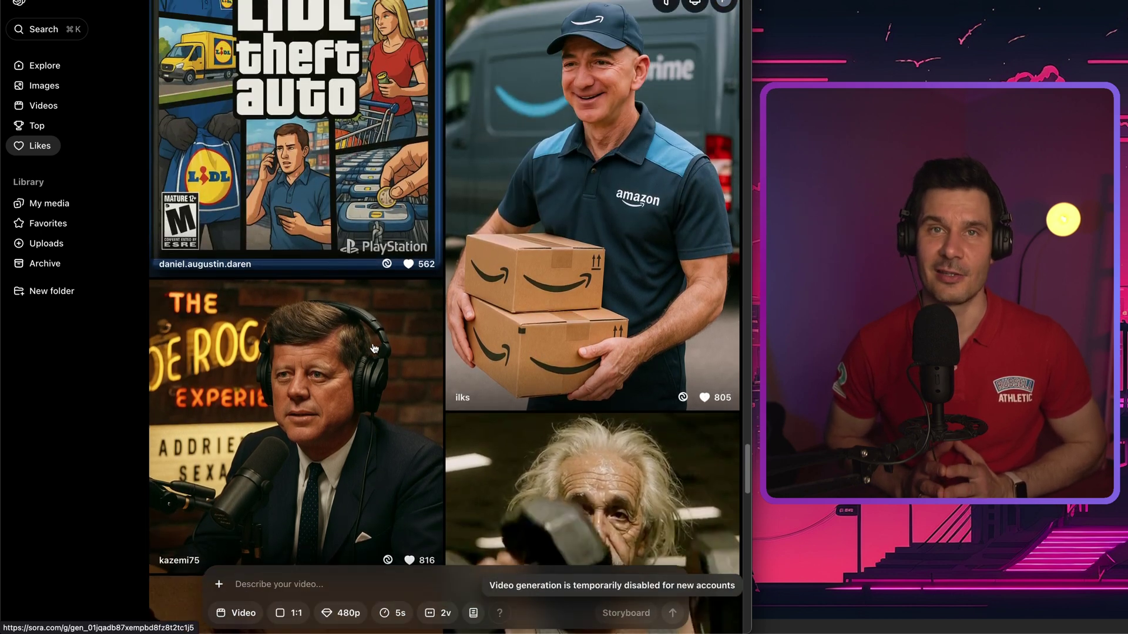
scroll(373, 348, up, 2)
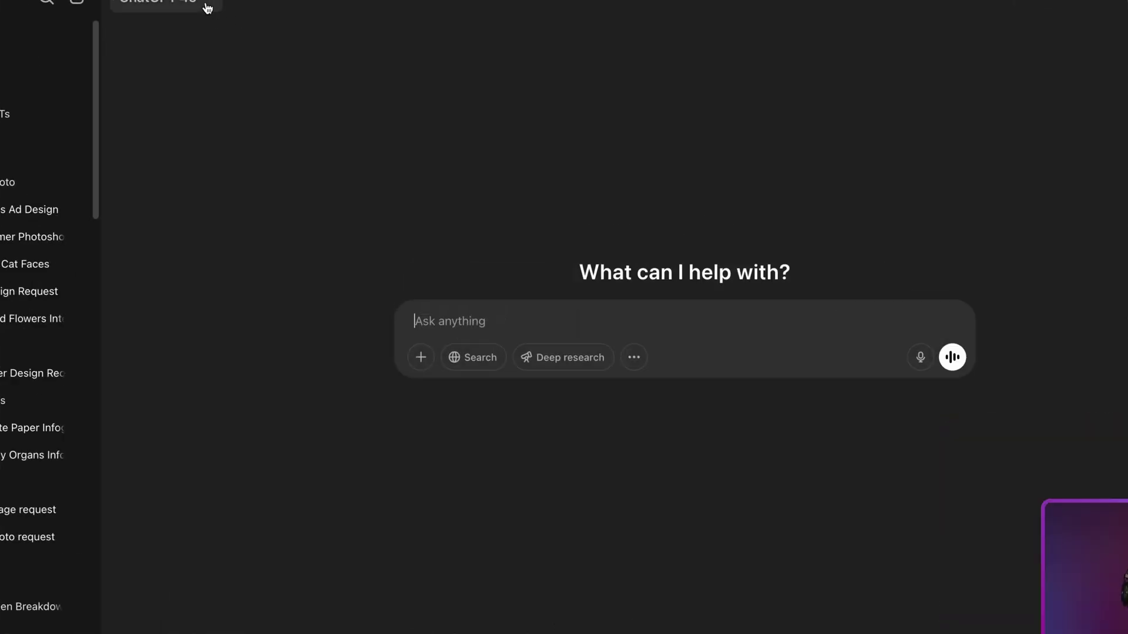
Keep GPT-4o as the selected model and reveal the extra tools such as image creation.
click(207, 7)
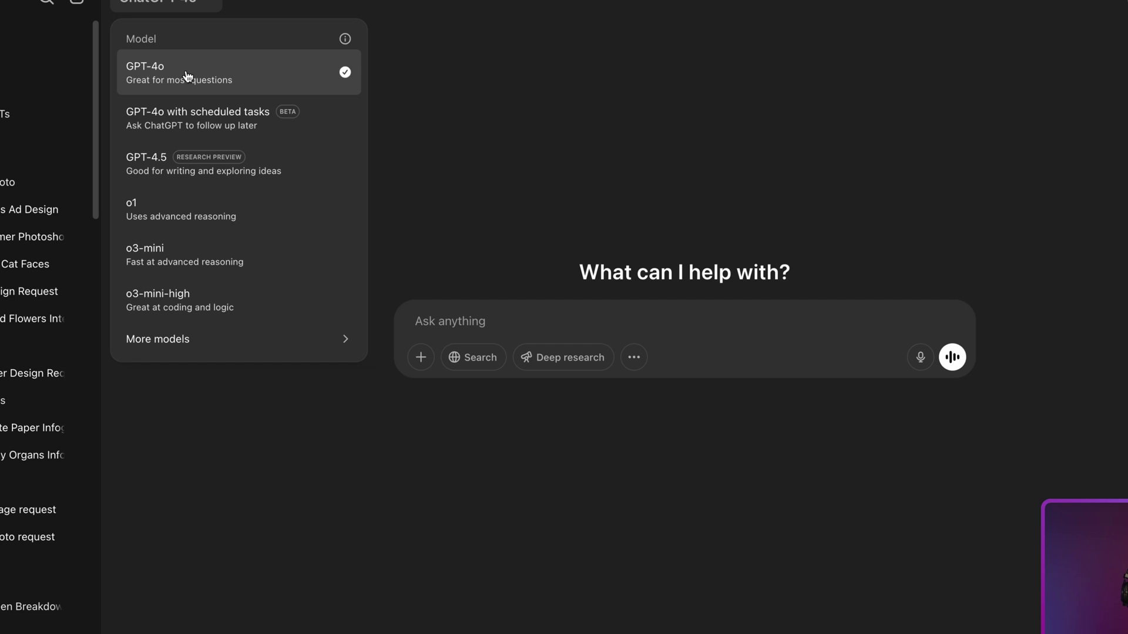
click(187, 76)
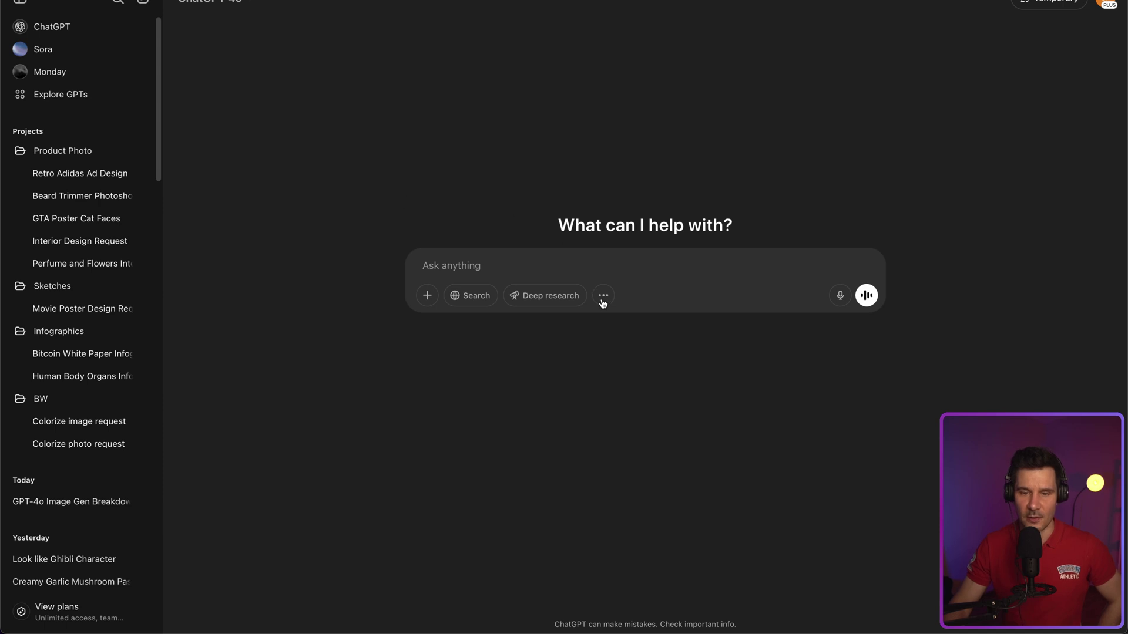
click(604, 299)
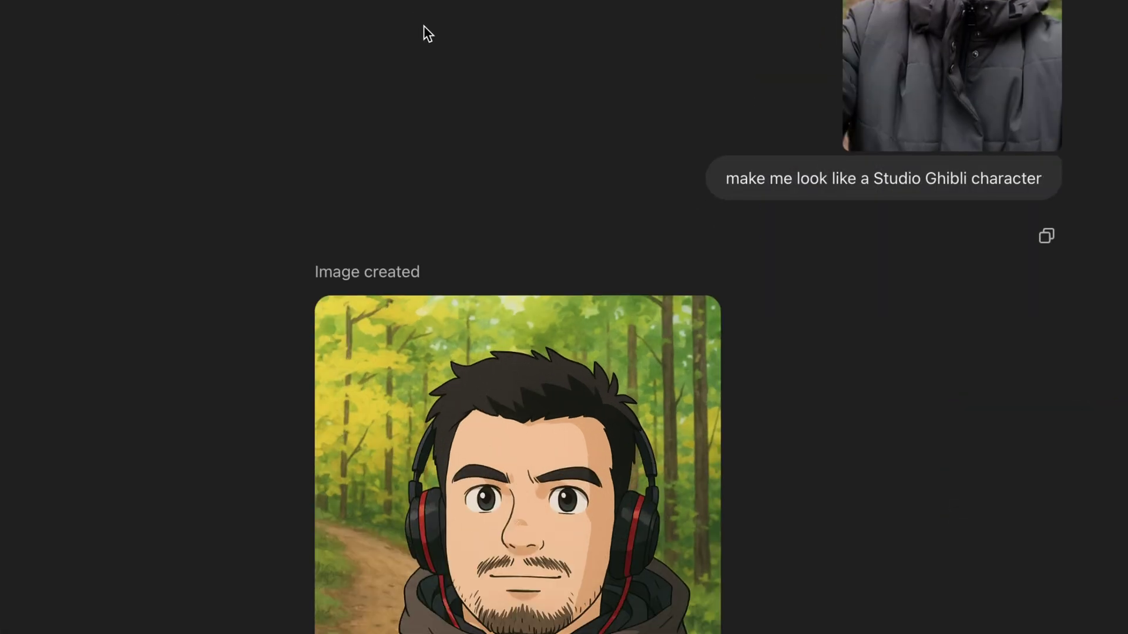
Scroll through the Ghibli, Lego, Renaissance and Simpsons example images.
scroll(431, 44, down, 5)
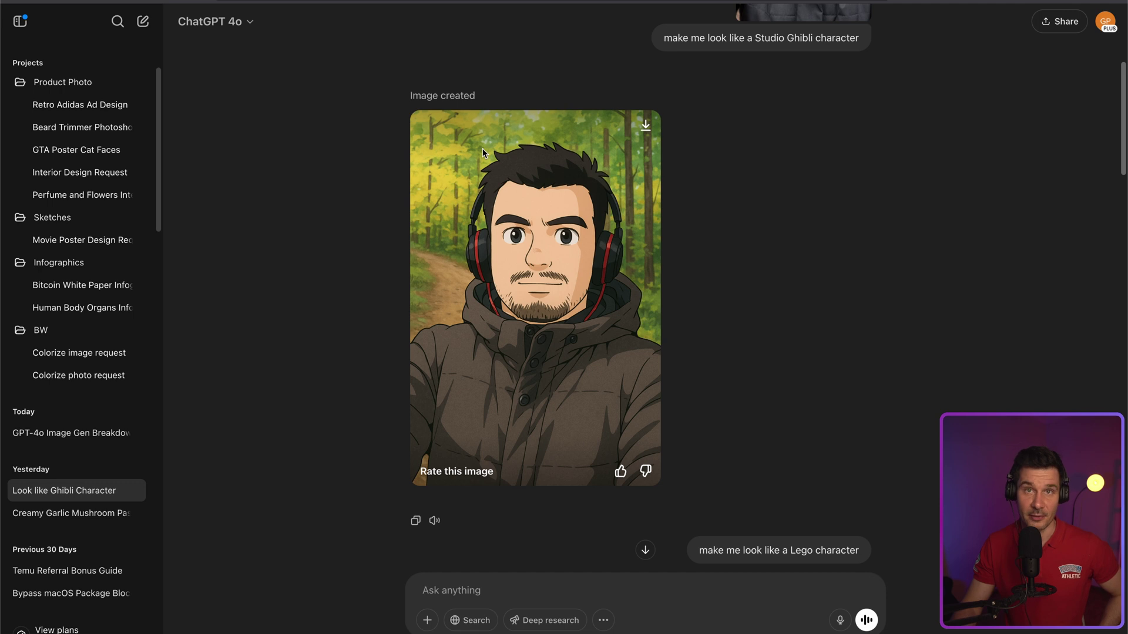
scroll(482, 153, down, 6)
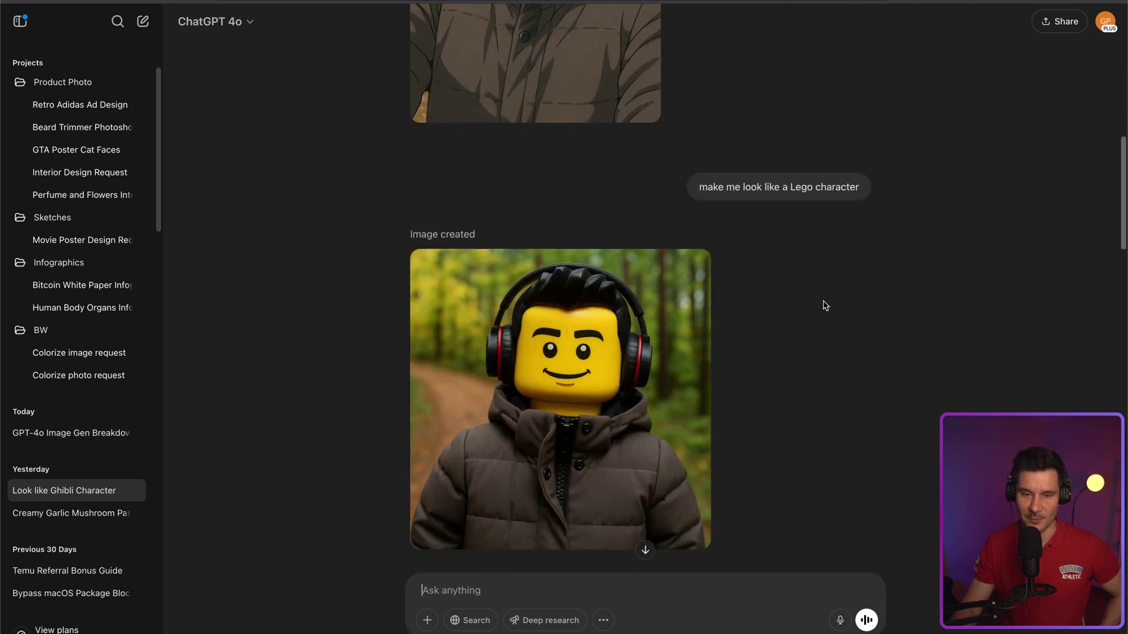
scroll(826, 306, down, 2)
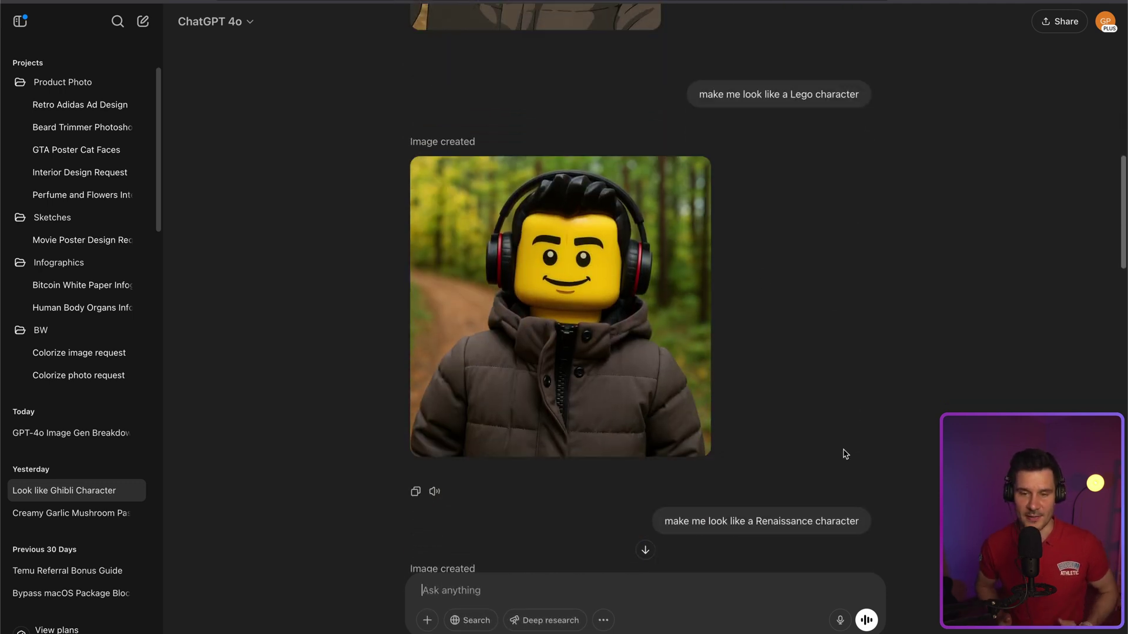
scroll(846, 453, down, 10)
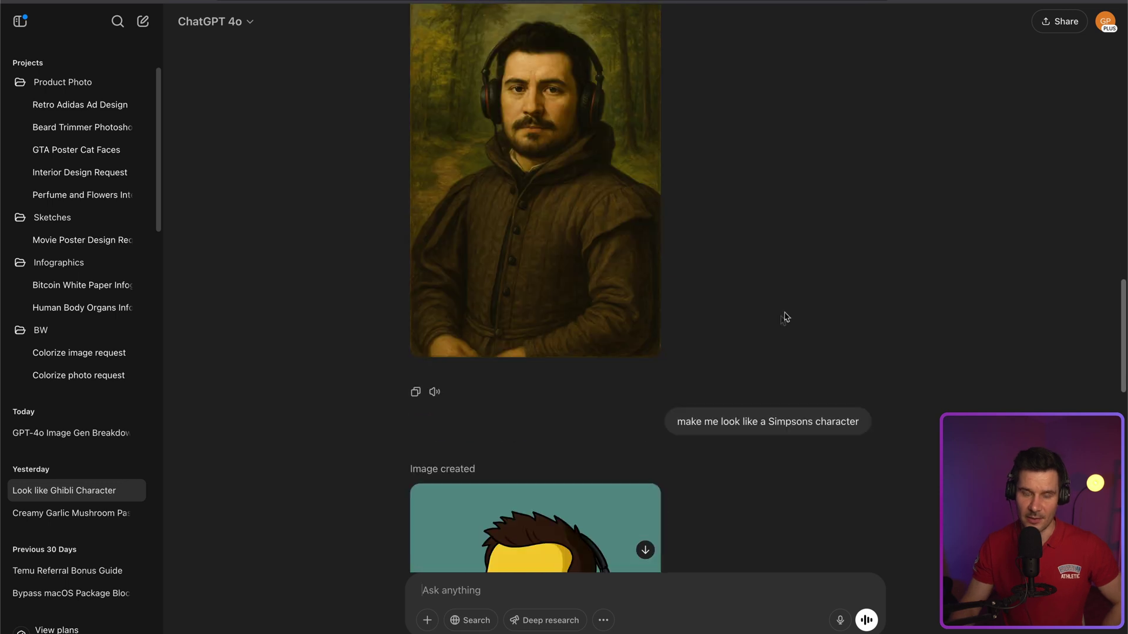
scroll(885, 298, up, 1)
scroll(887, 298, down, 6)
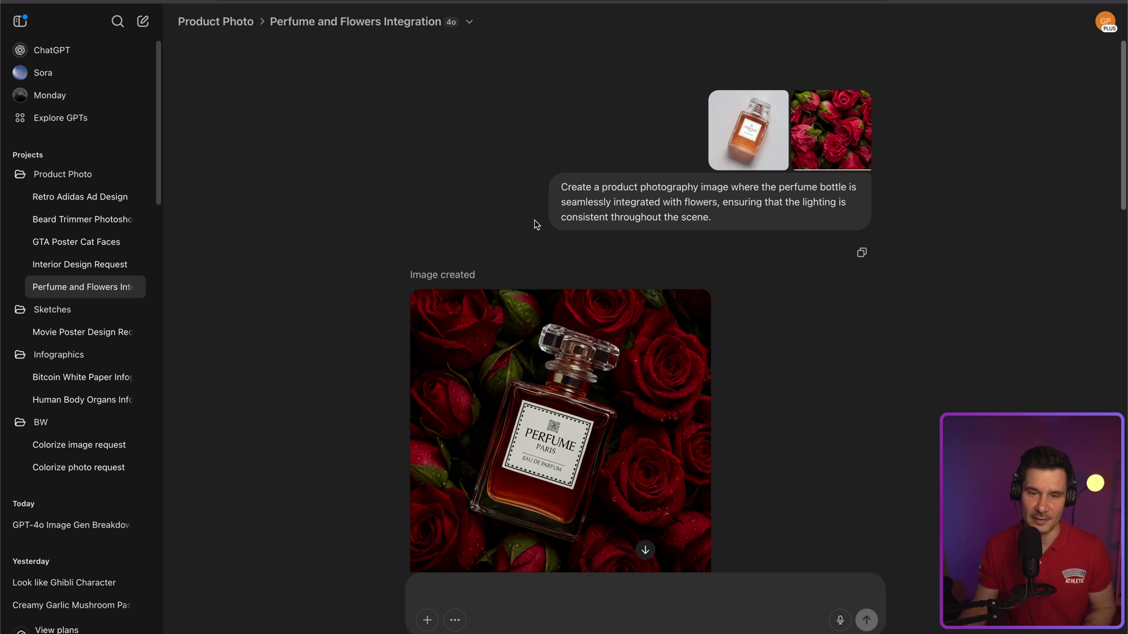
click(627, 330)
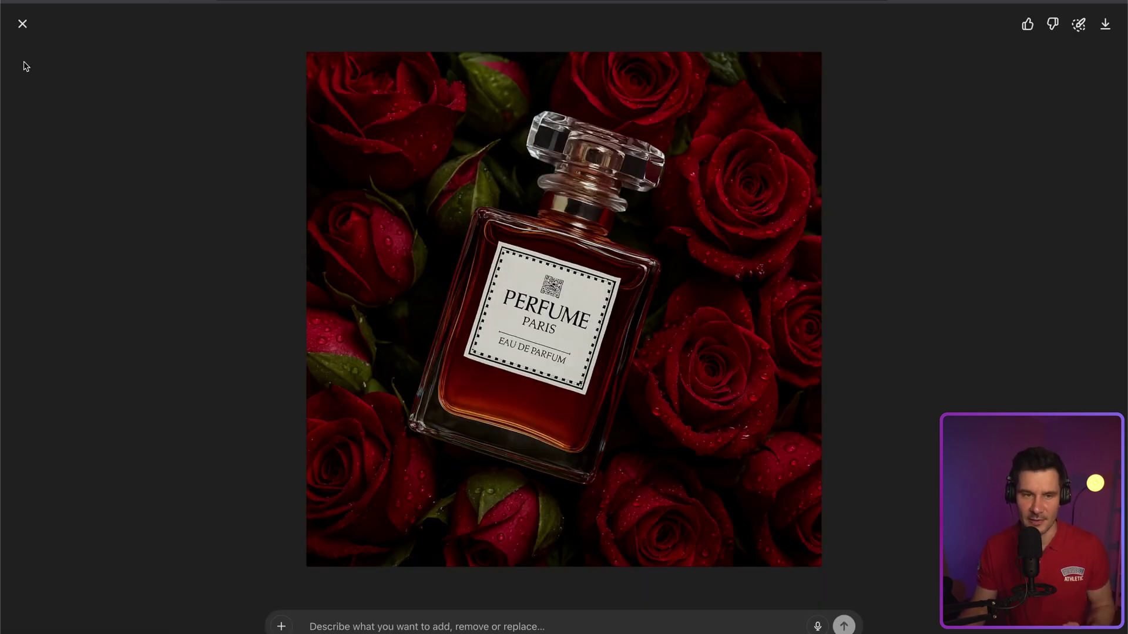
click(22, 23)
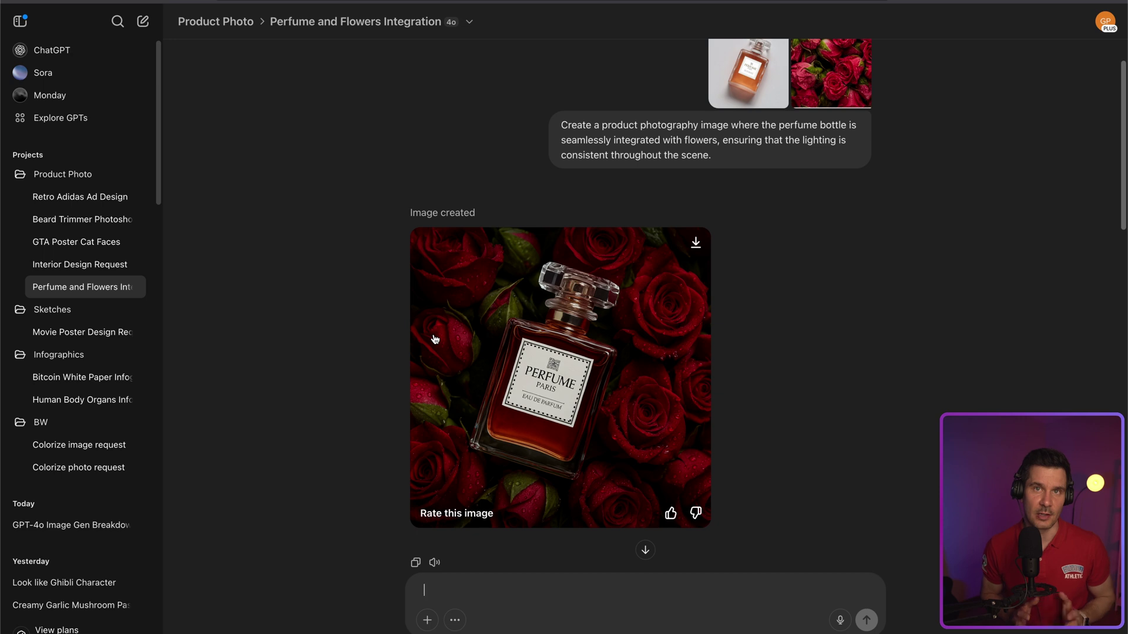
scroll(743, 365, down, 5)
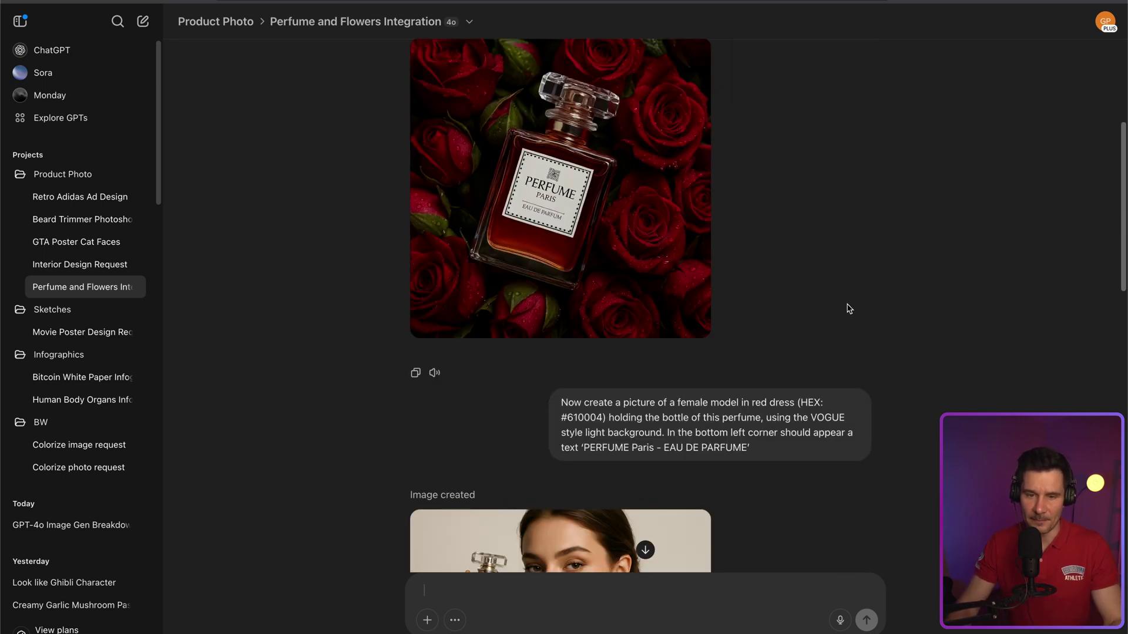
scroll(849, 308, down, 1)
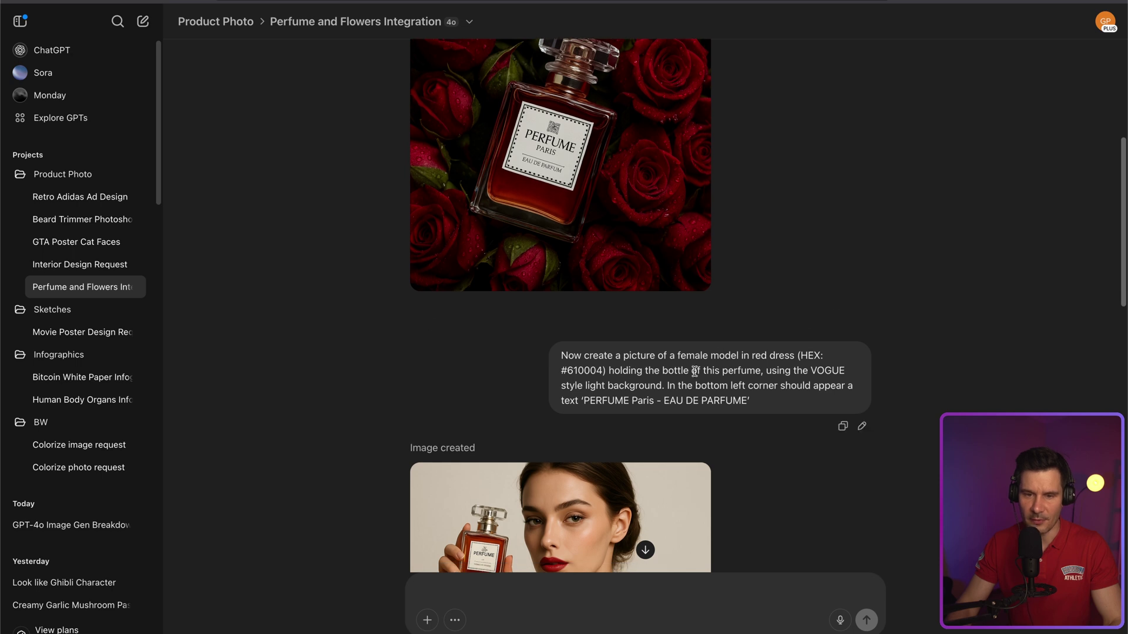
scroll(646, 276, up, 1)
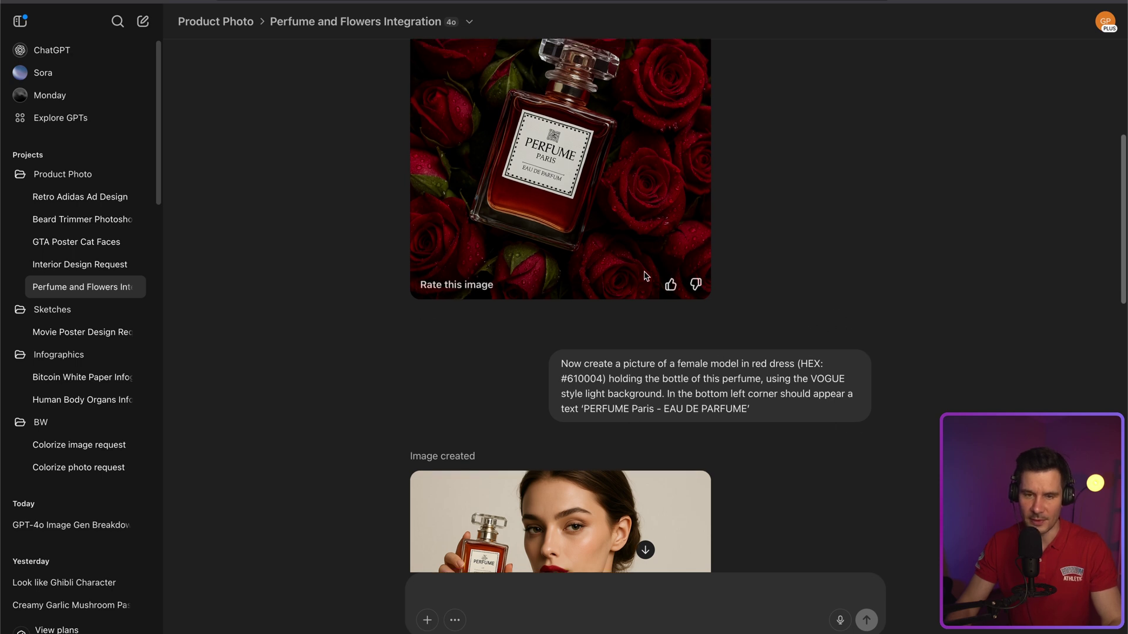
scroll(652, 268, up, 1)
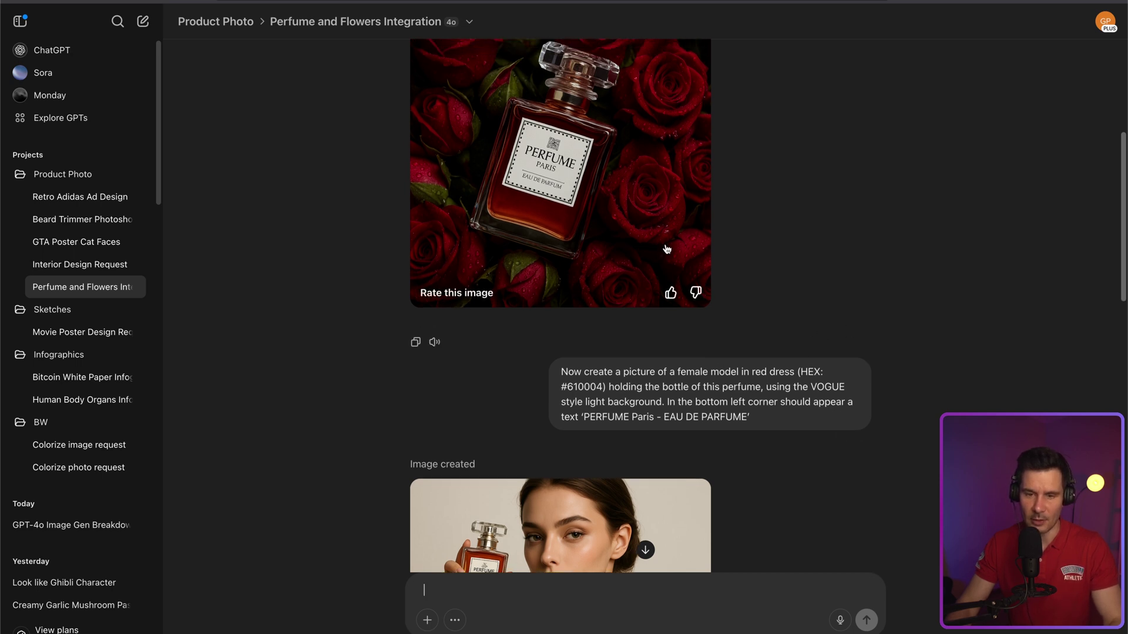
scroll(666, 252, down, 3)
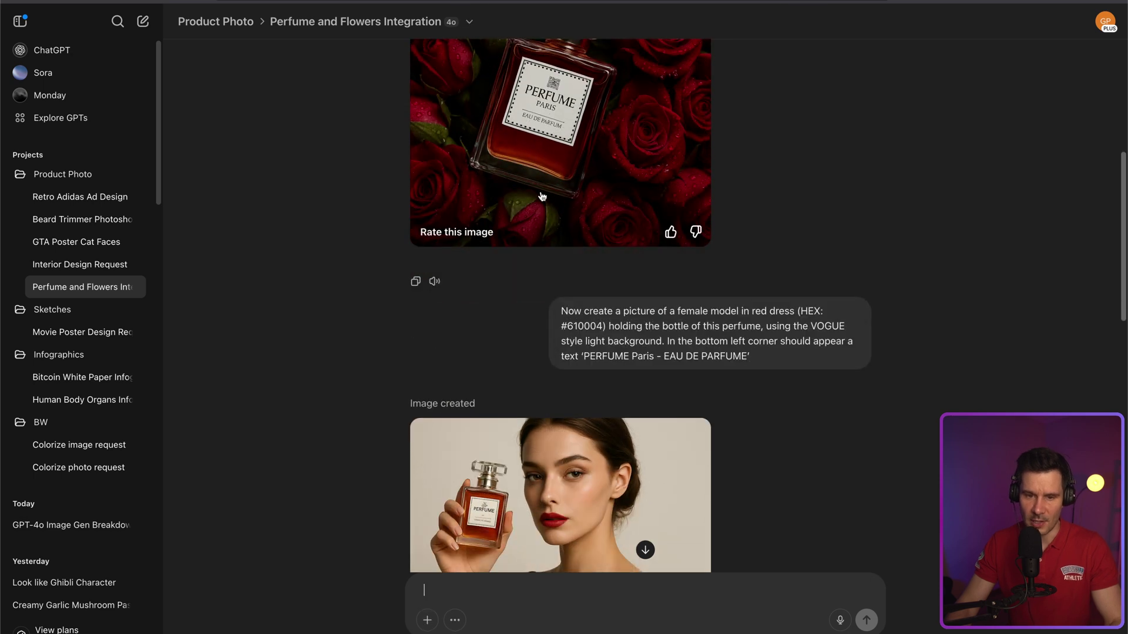
scroll(541, 196, down, 5)
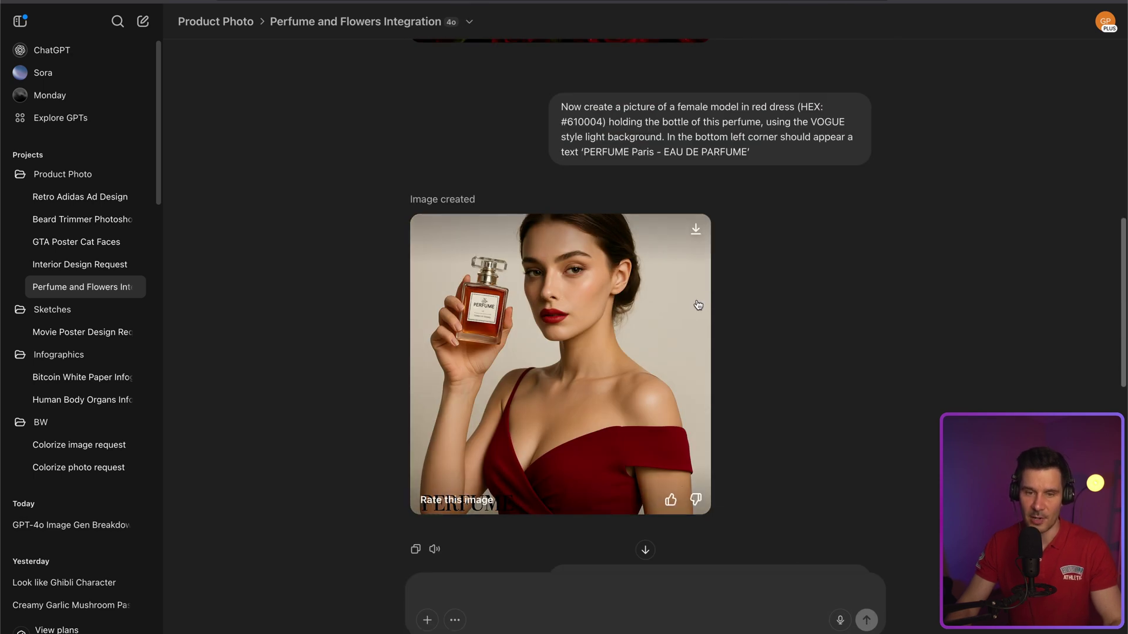
scroll(698, 305, down, 2)
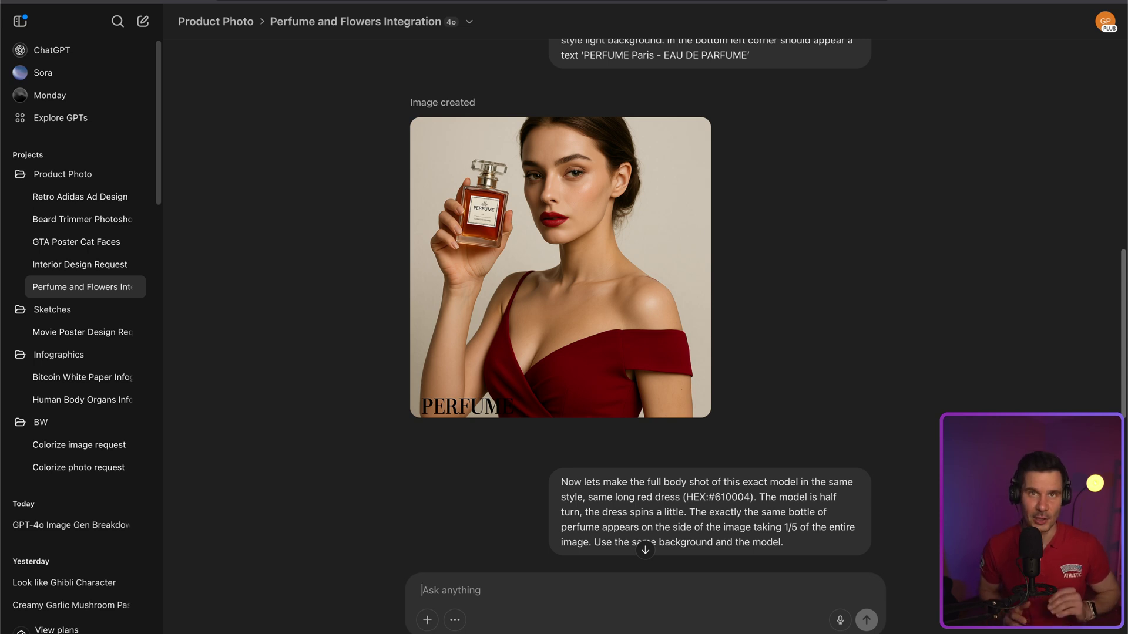
Review the dress results, opening the full-body red-dress image and marking the shoulder and arm for editing.
scroll(664, 155, down, 6)
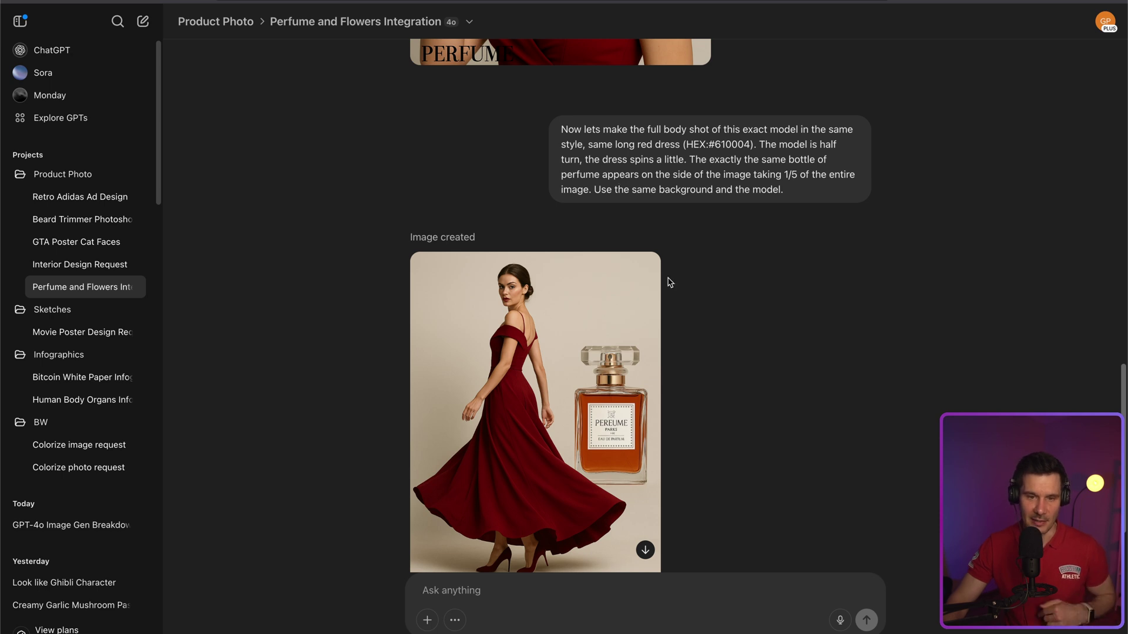
scroll(698, 288, down, 3)
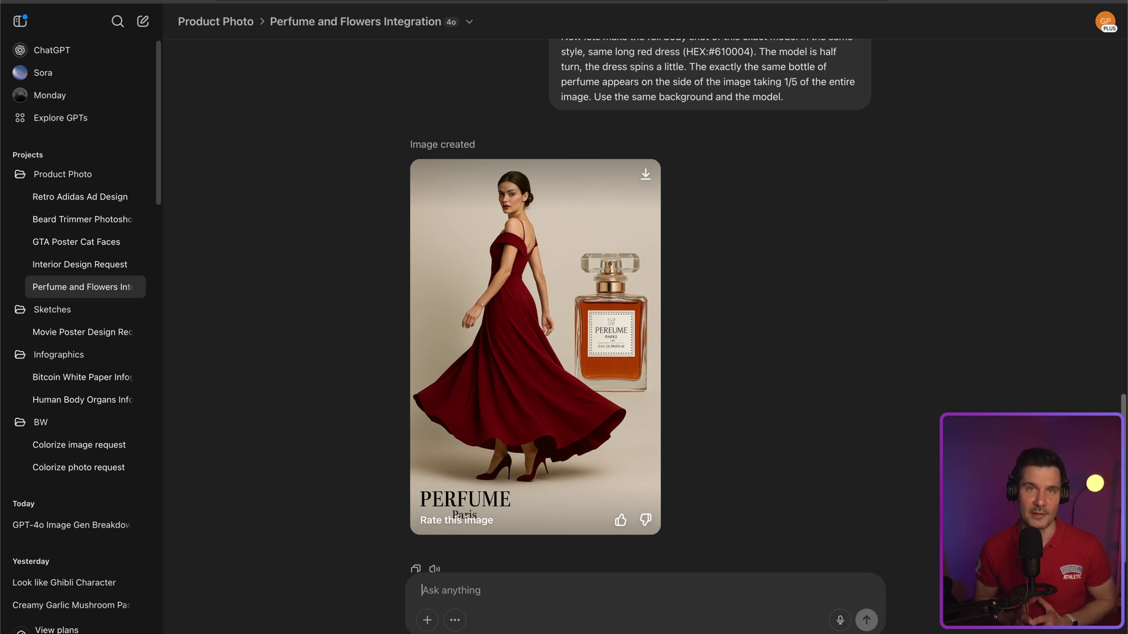
click(534, 278)
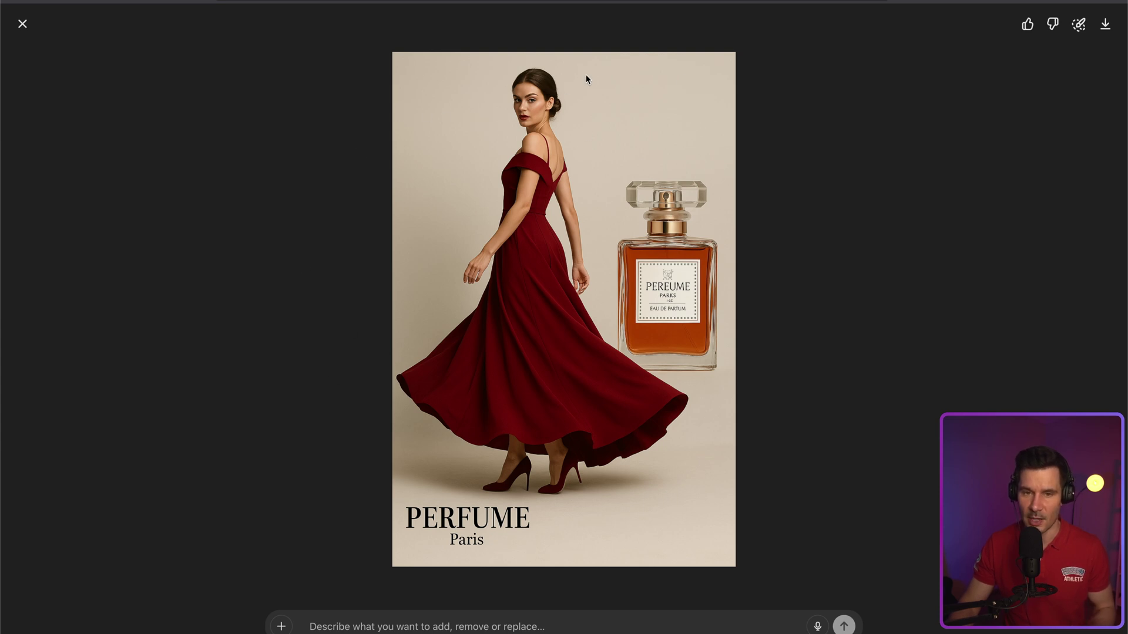
mouse_move(520, 171)
mouse_down()
mouse_move(511, 183)
mouse_move(524, 176)
mouse_move(537, 189)
mouse_up()
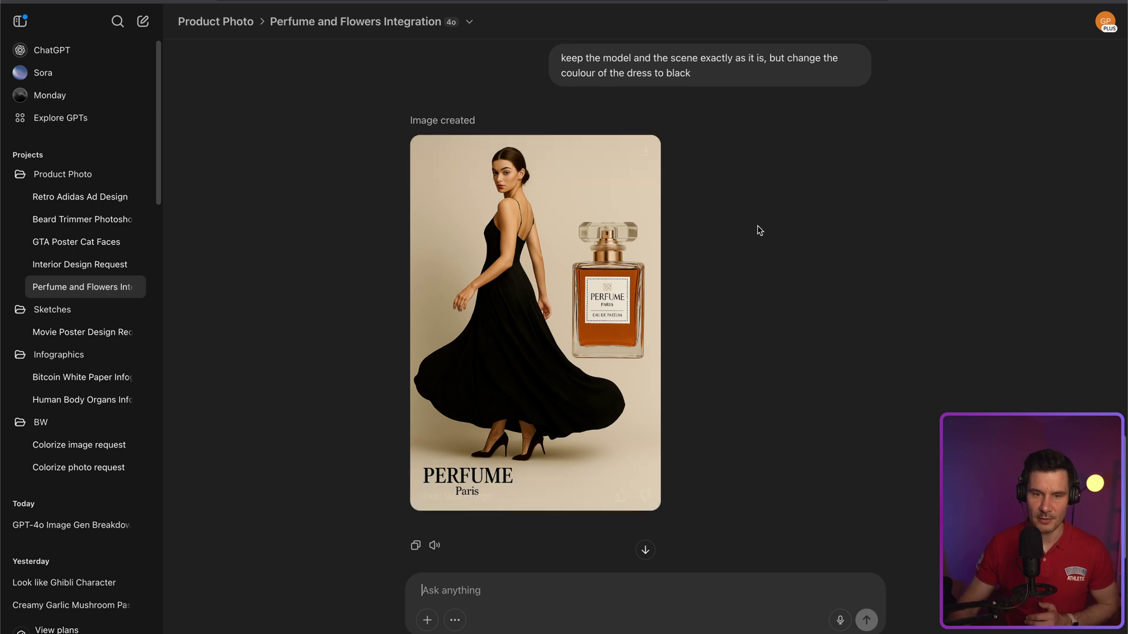
scroll(757, 281, up, 2)
scroll(757, 281, up, 3)
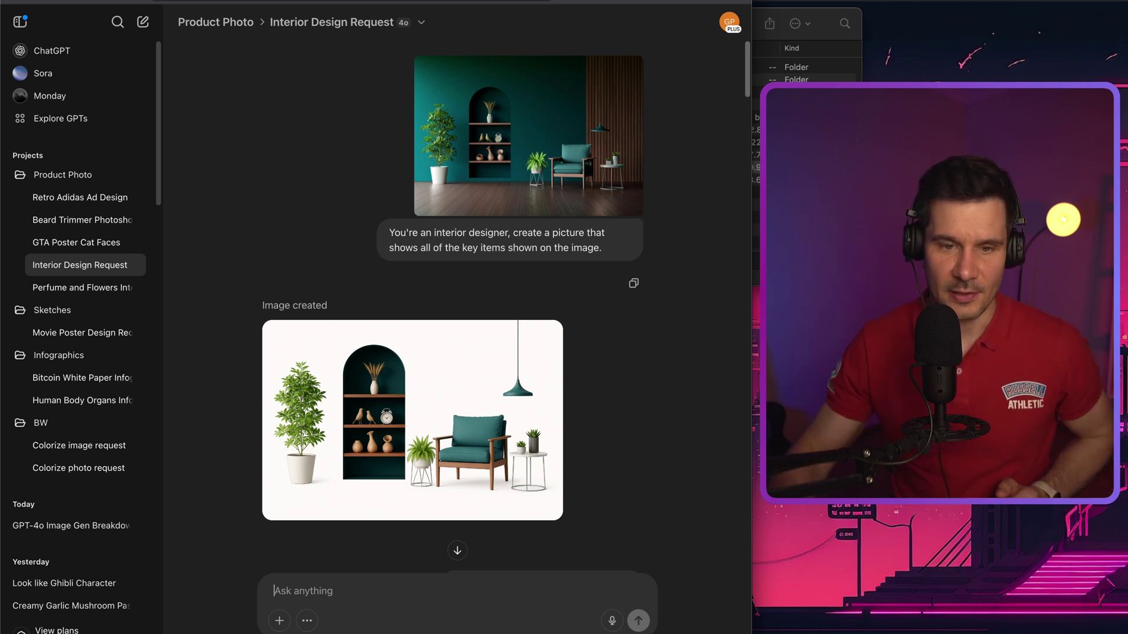
View the furniture items image, then open the furnished room render full-size.
click(504, 337)
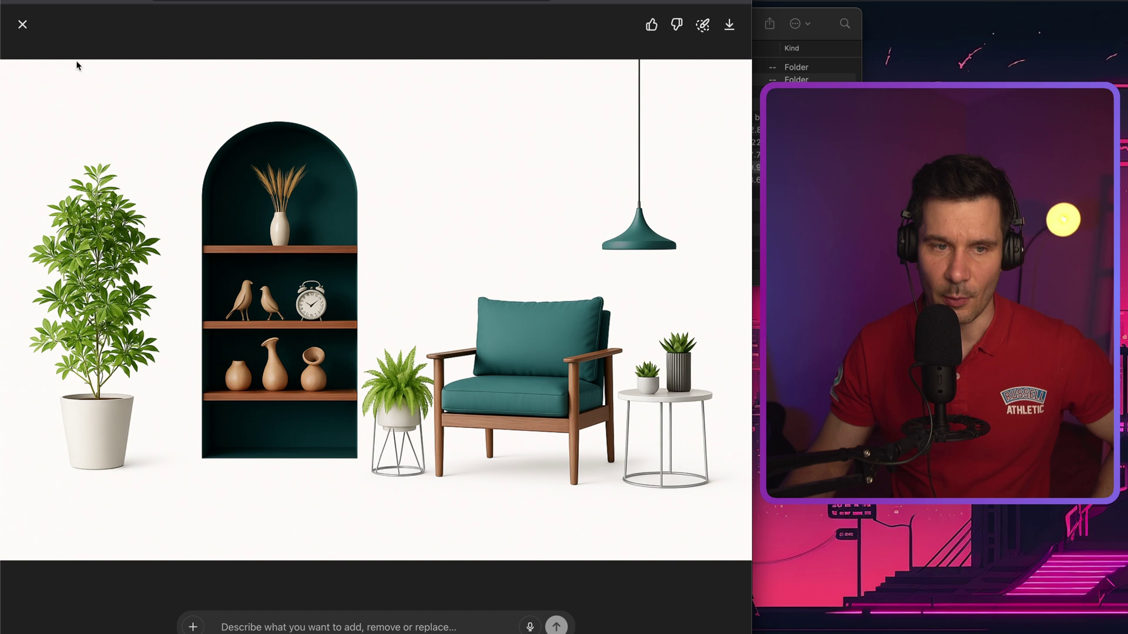
click(23, 24)
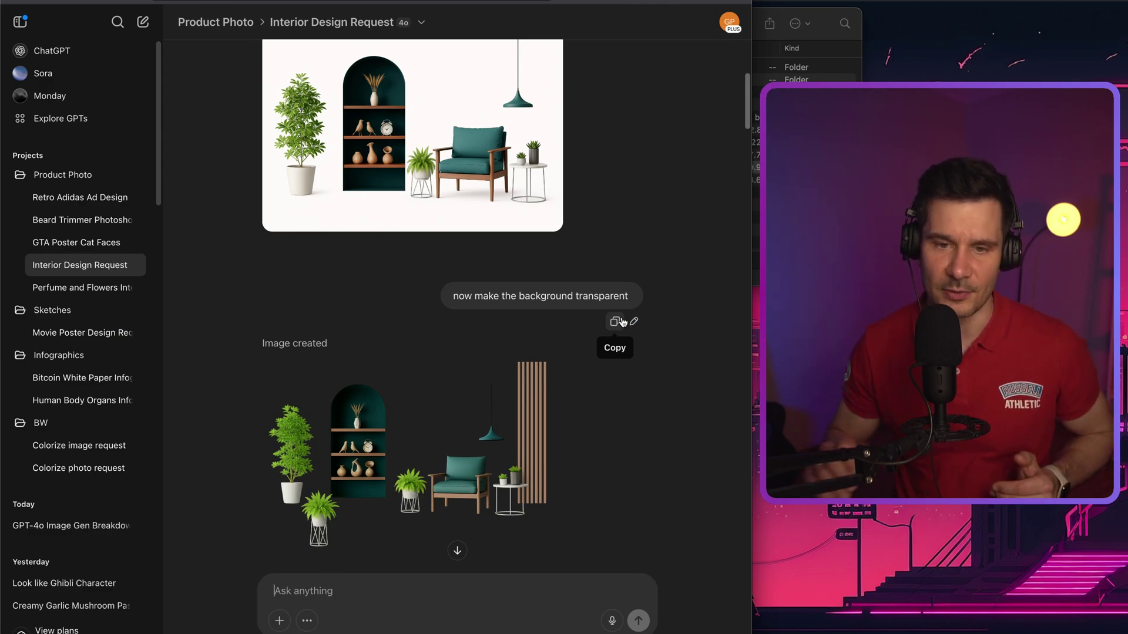
scroll(622, 321, down, 10)
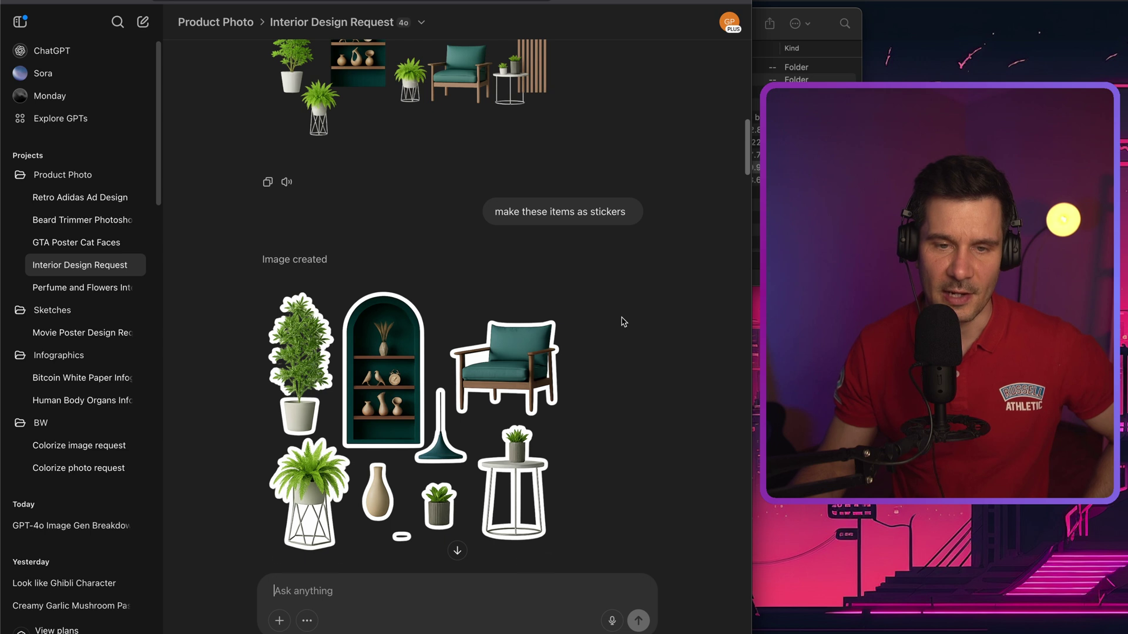
scroll(628, 311, down, 5)
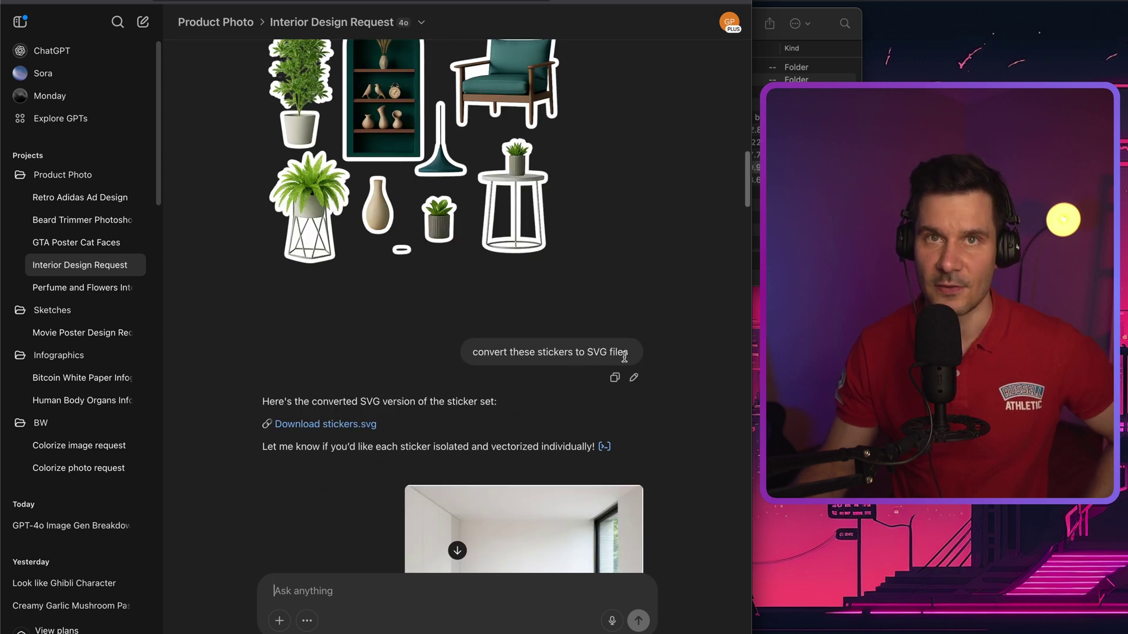
scroll(624, 357, down, 15)
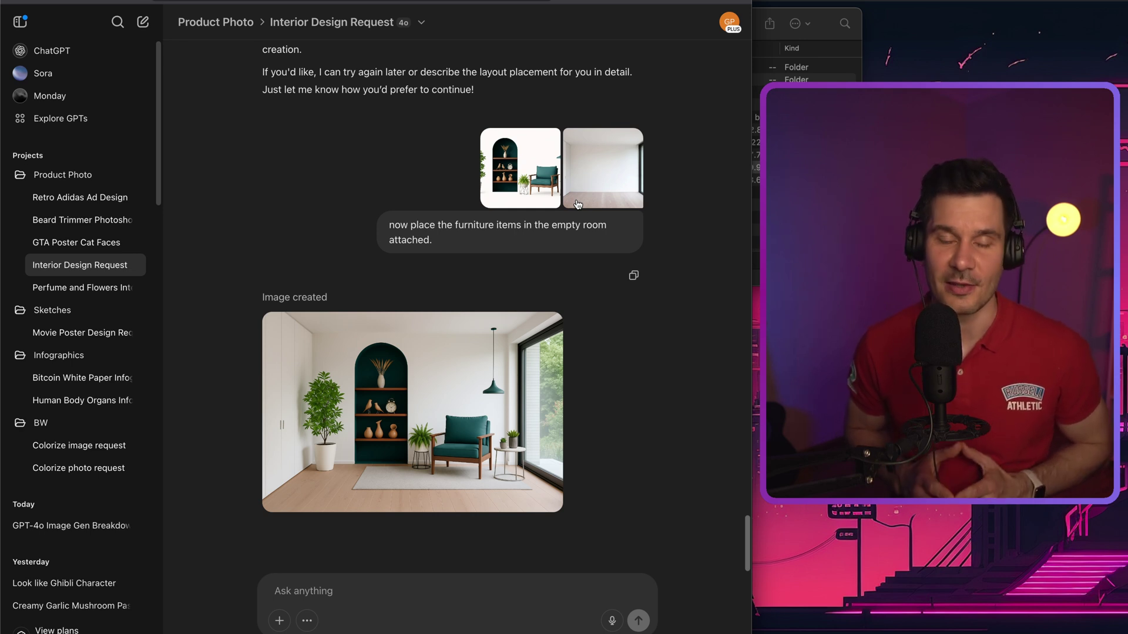
click(537, 329)
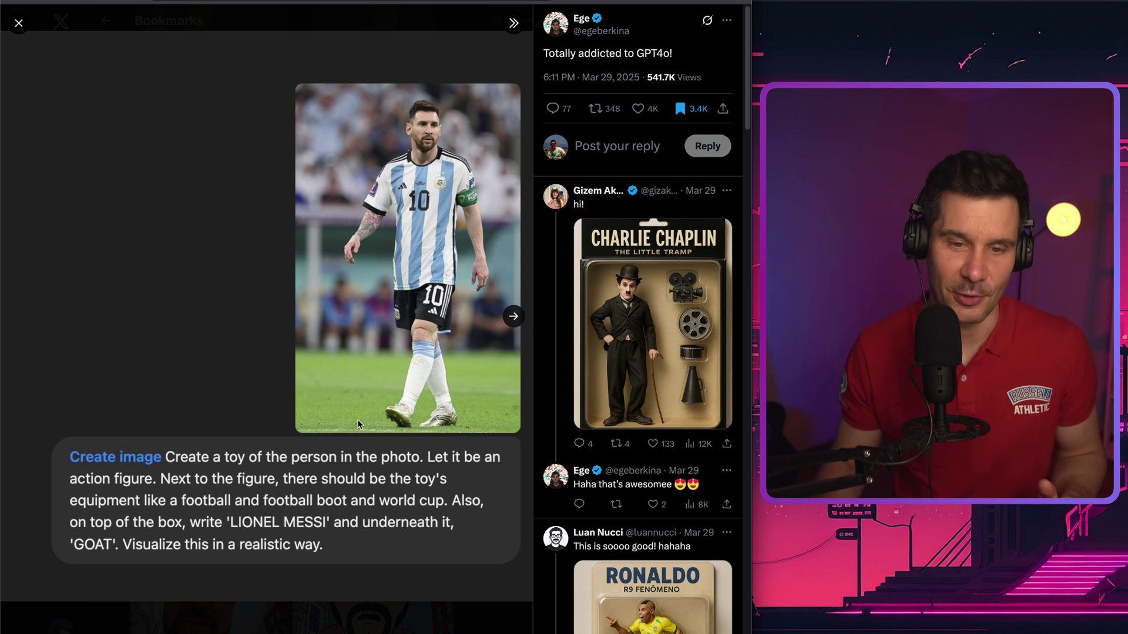
Advance the X media viewer to the generated action-figure image.
click(513, 316)
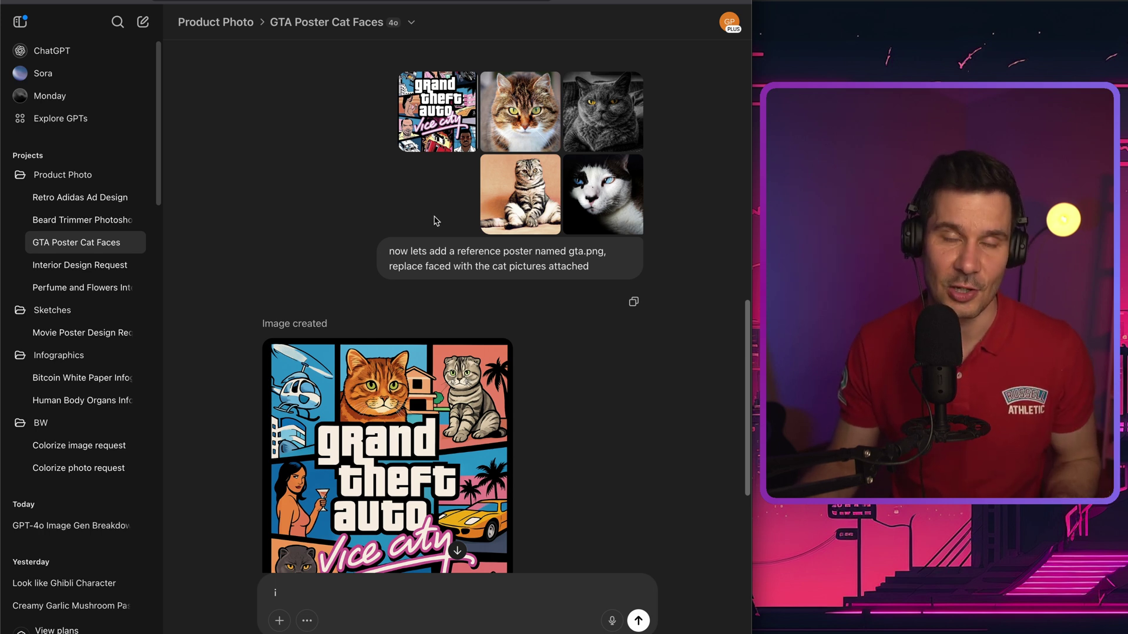
Scroll down through the GTA Poster Cat Faces chat.
scroll(435, 221, down, 3)
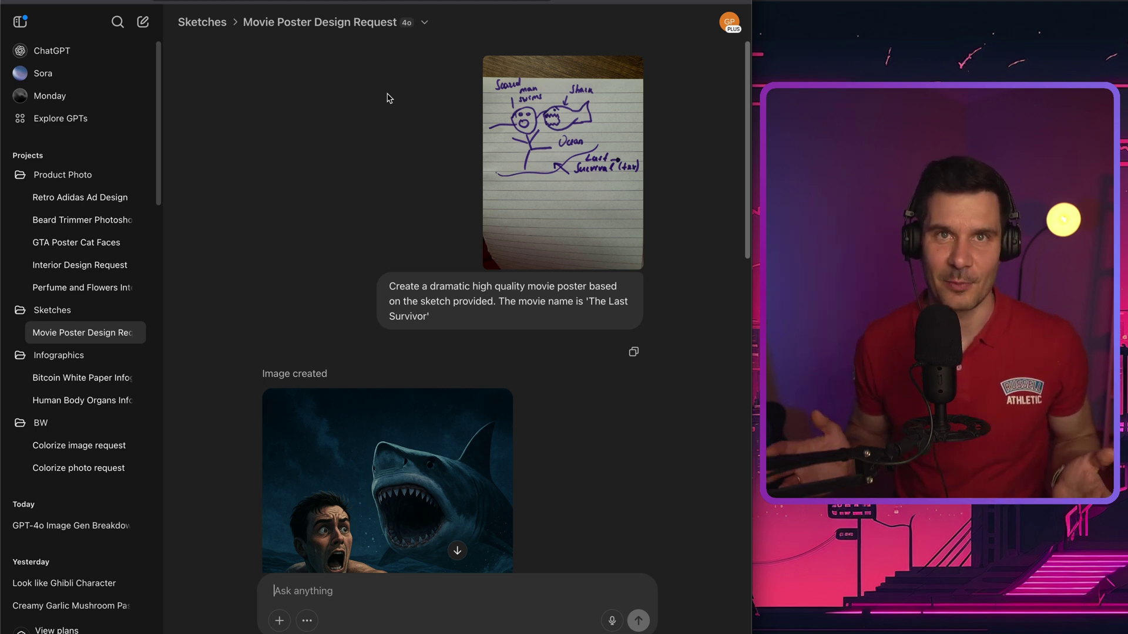
Enlarge the hand-drawn sketch, then scroll down to the photorealistic 'The Last Survivor' poster.
click(565, 172)
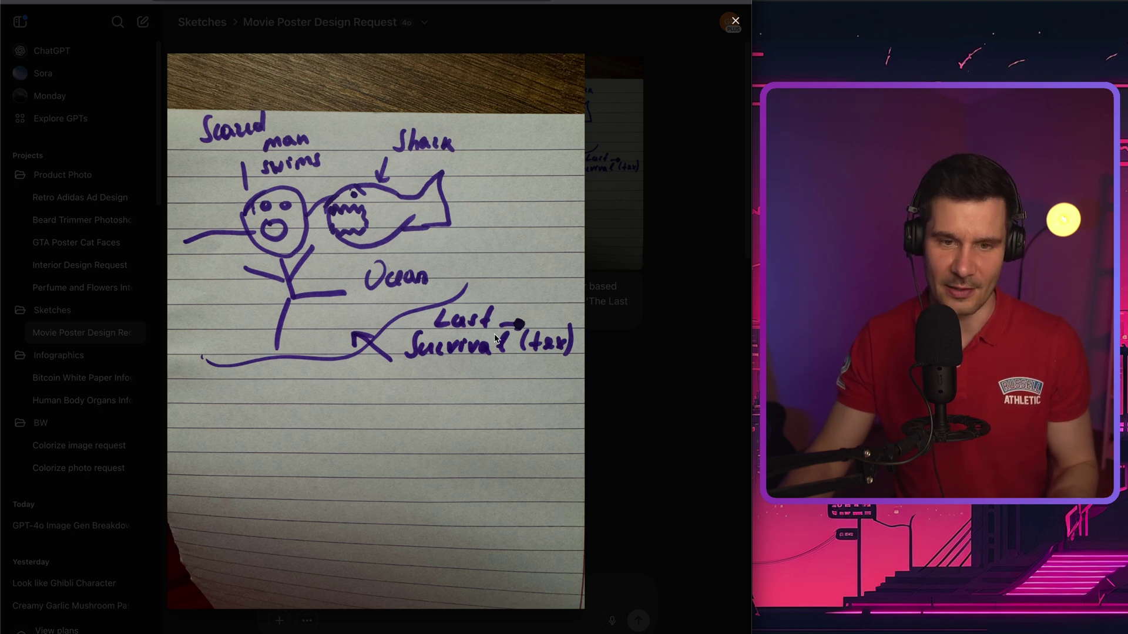
key(Escape)
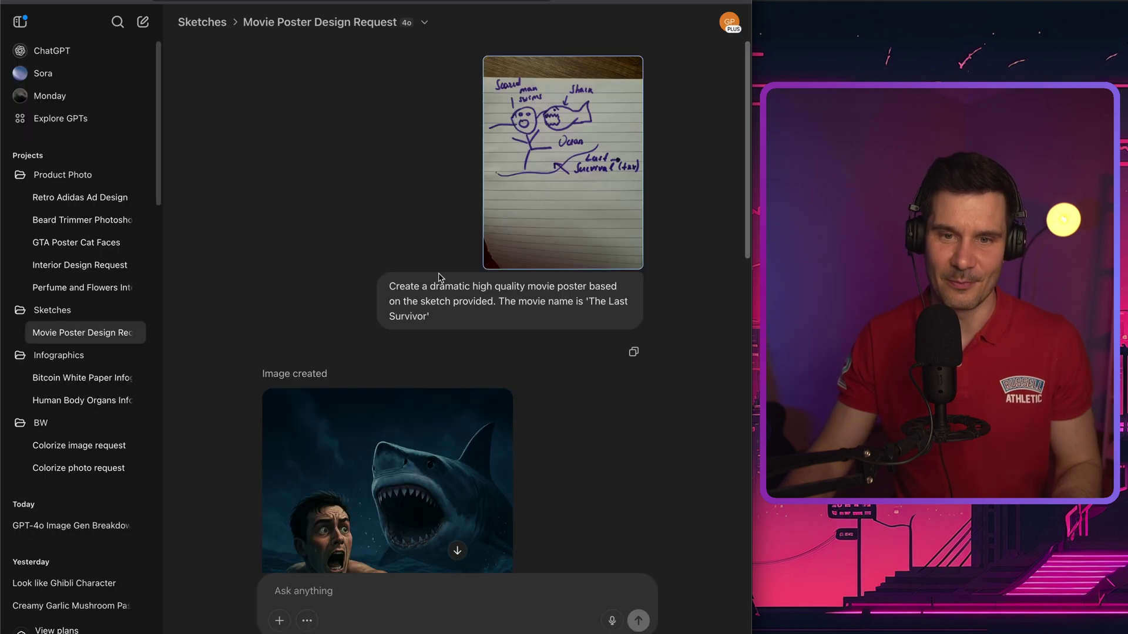
scroll(550, 320, down, 4)
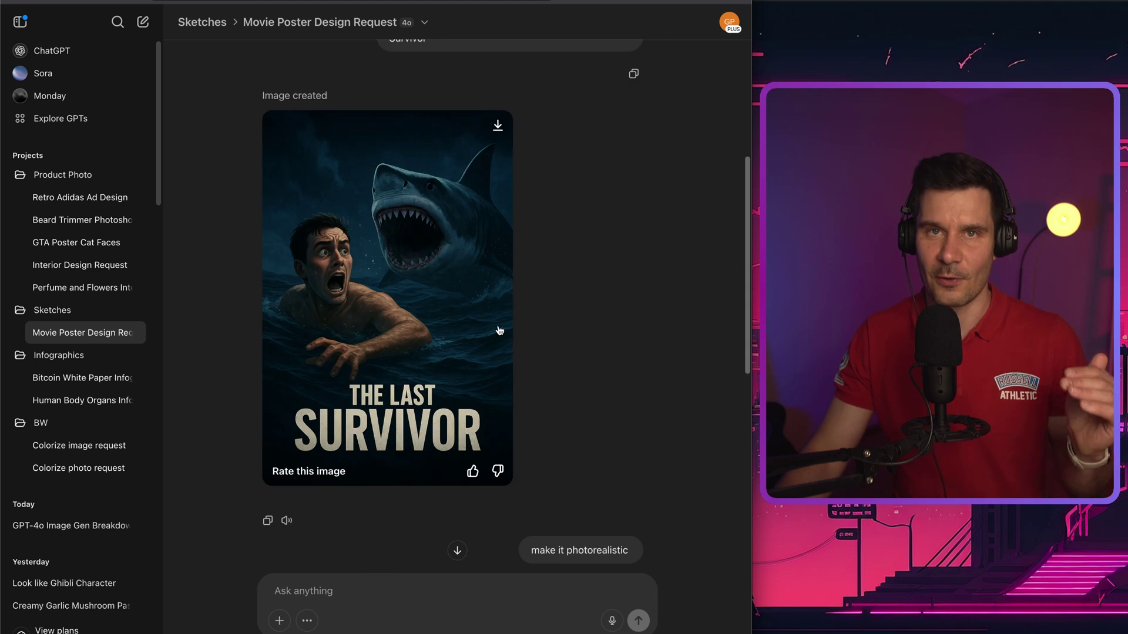
scroll(543, 332, up, 1)
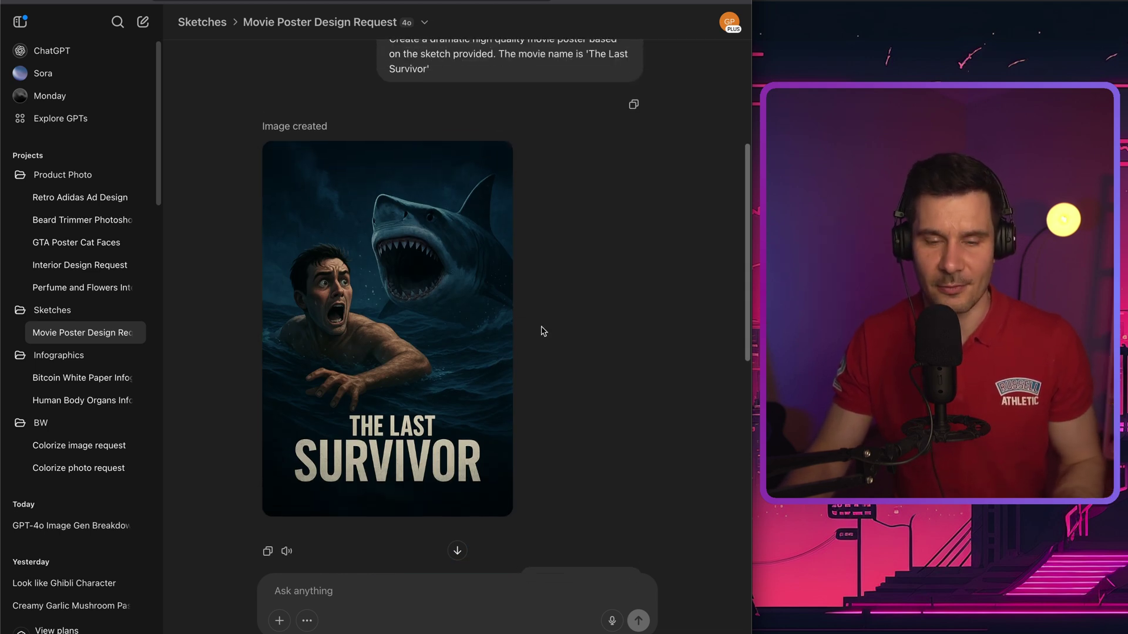
scroll(543, 332, down, 2)
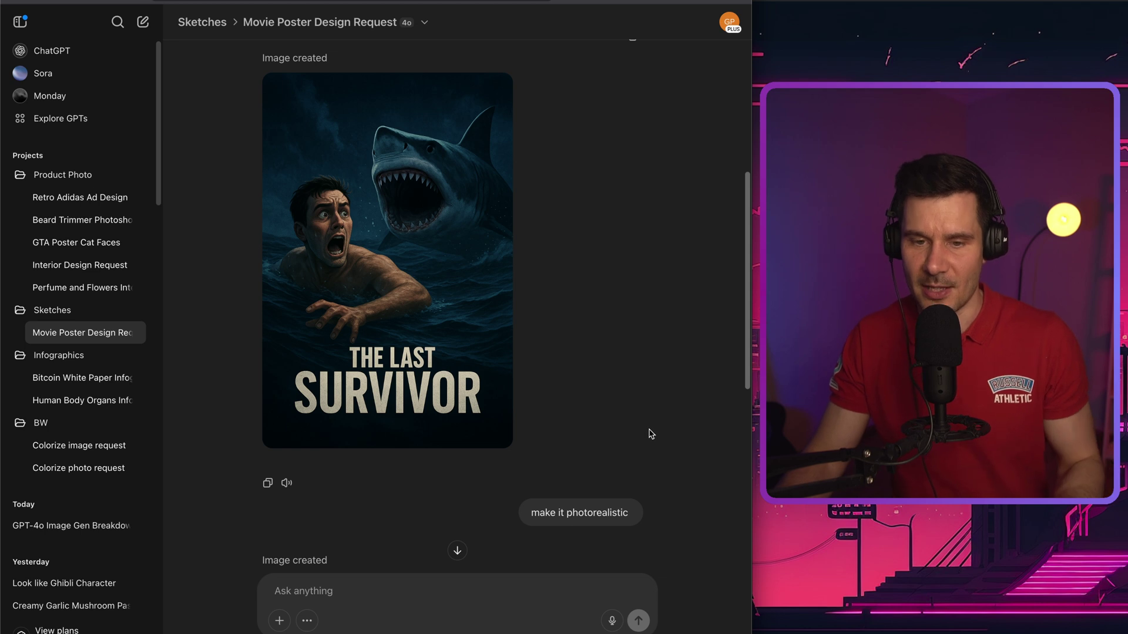
scroll(648, 434, down, 6)
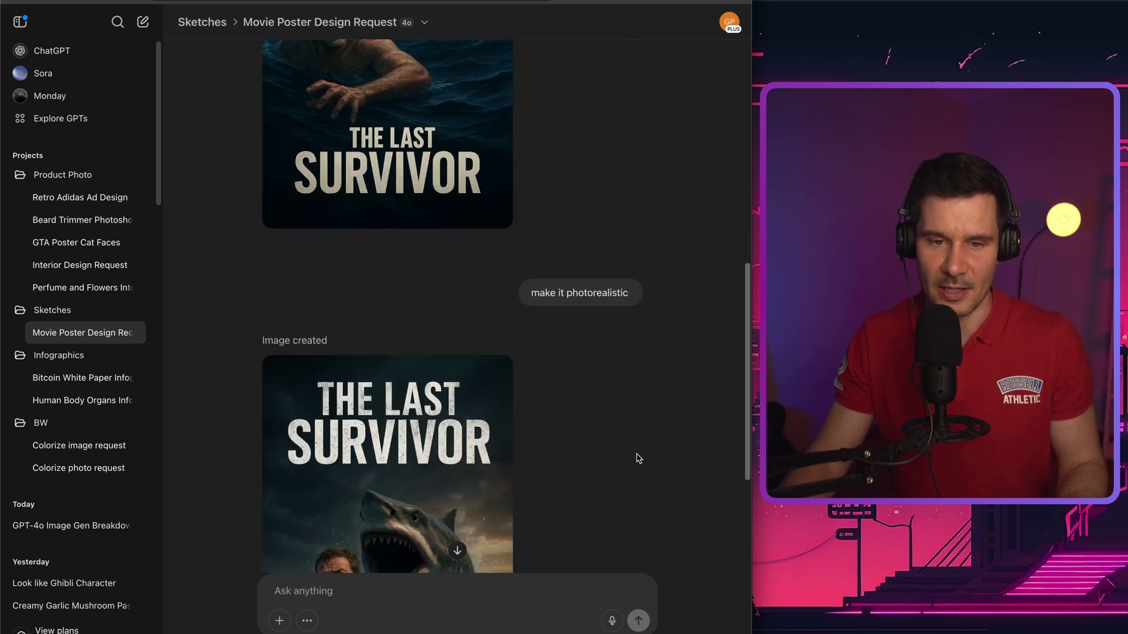
scroll(639, 459, down, 5)
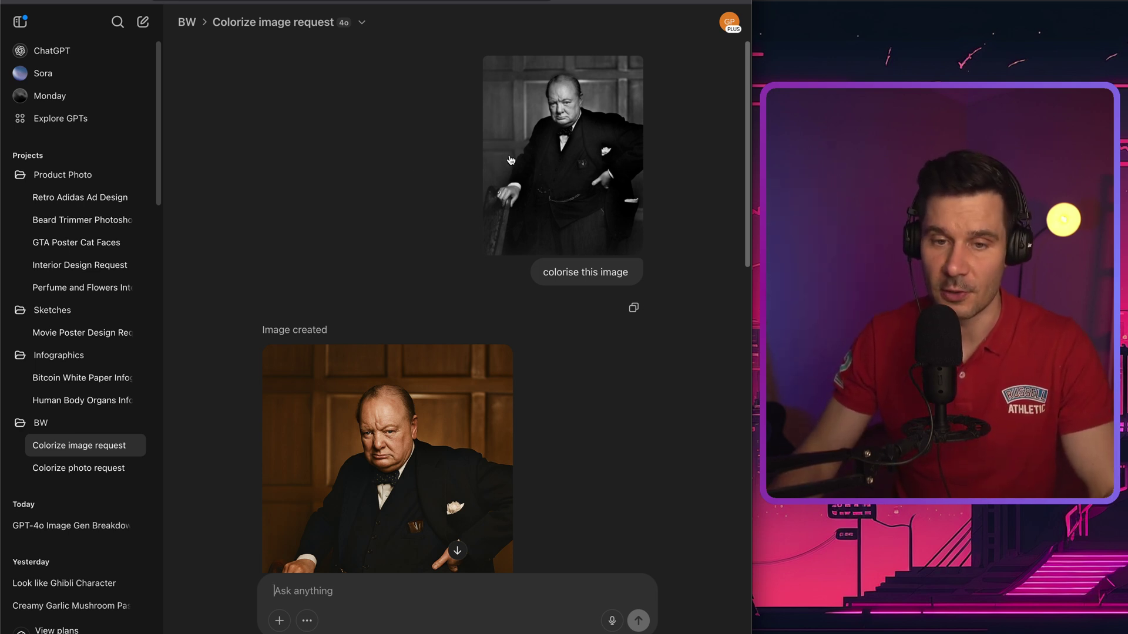
View the colorised portrait and the colorised man-and-heron beach photo full-size in turn.
scroll(512, 174, down, 3)
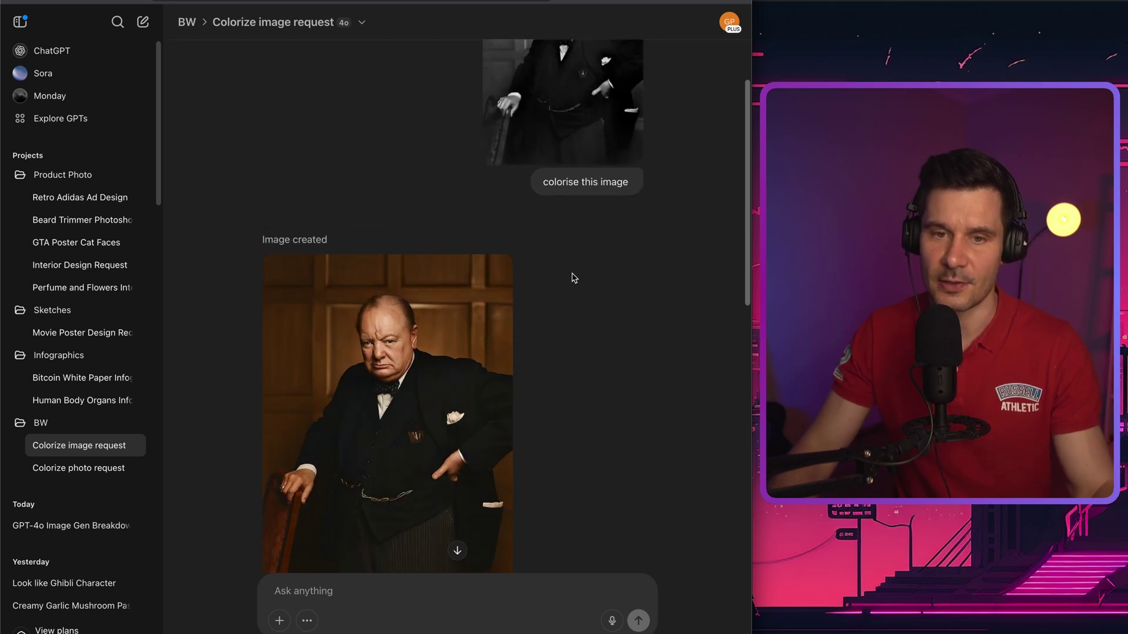
scroll(574, 278, down, 5)
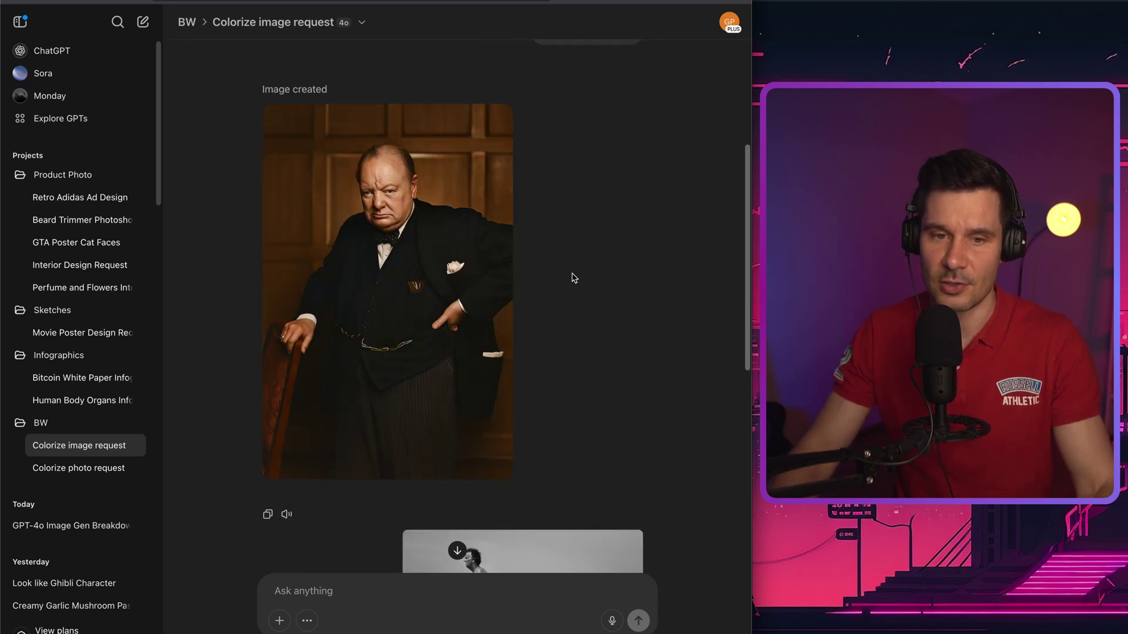
click(469, 316)
click(23, 24)
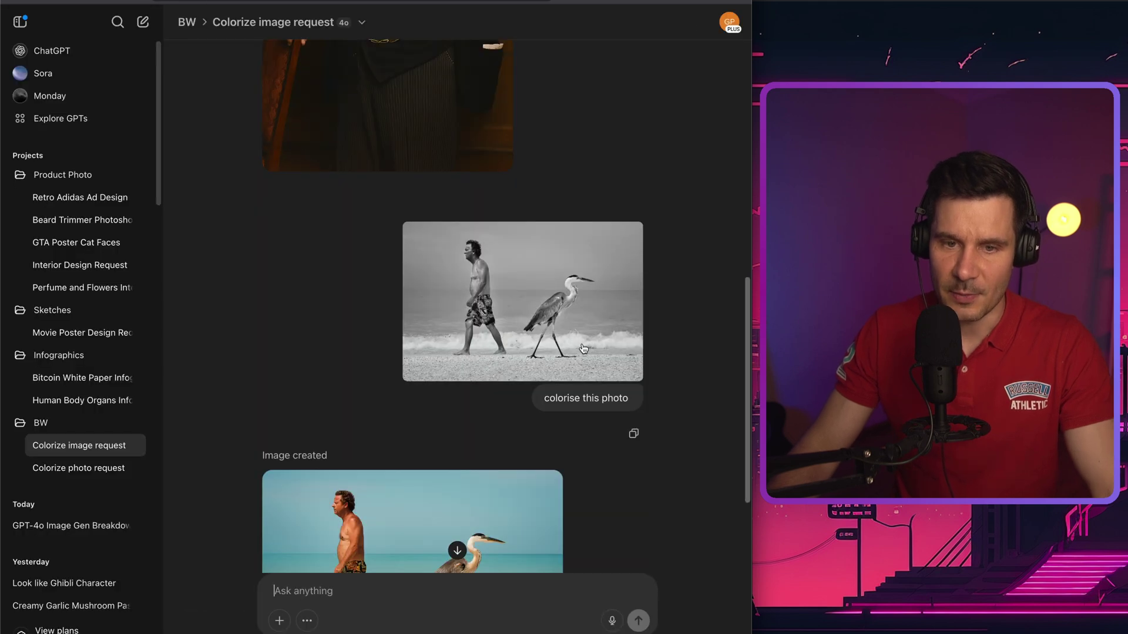
scroll(634, 331, down, 3)
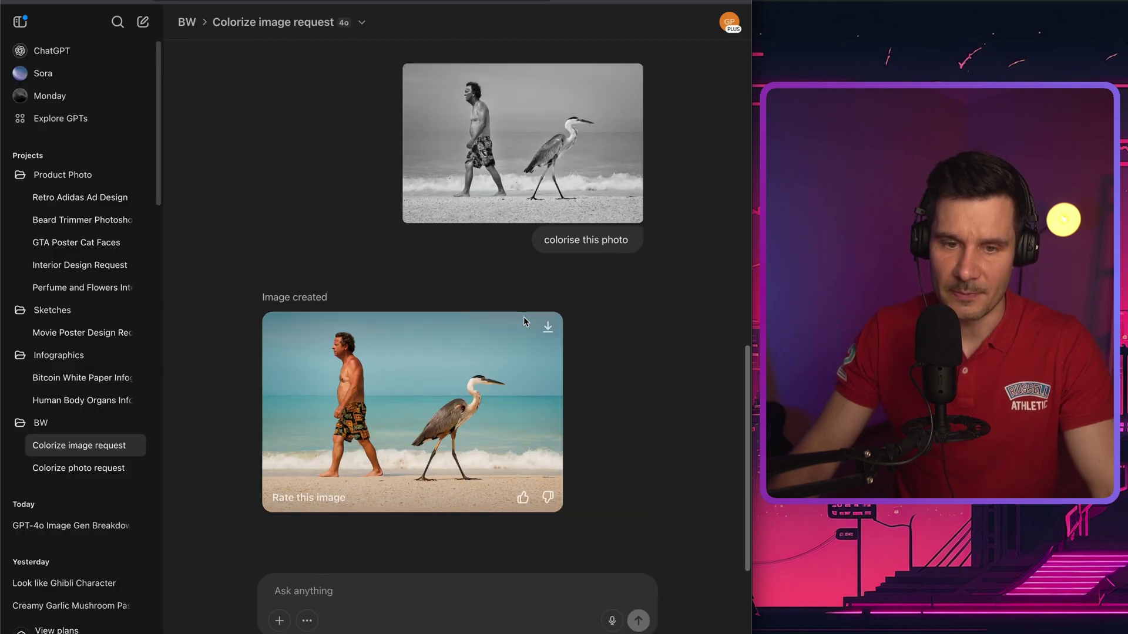
click(487, 347)
click(23, 24)
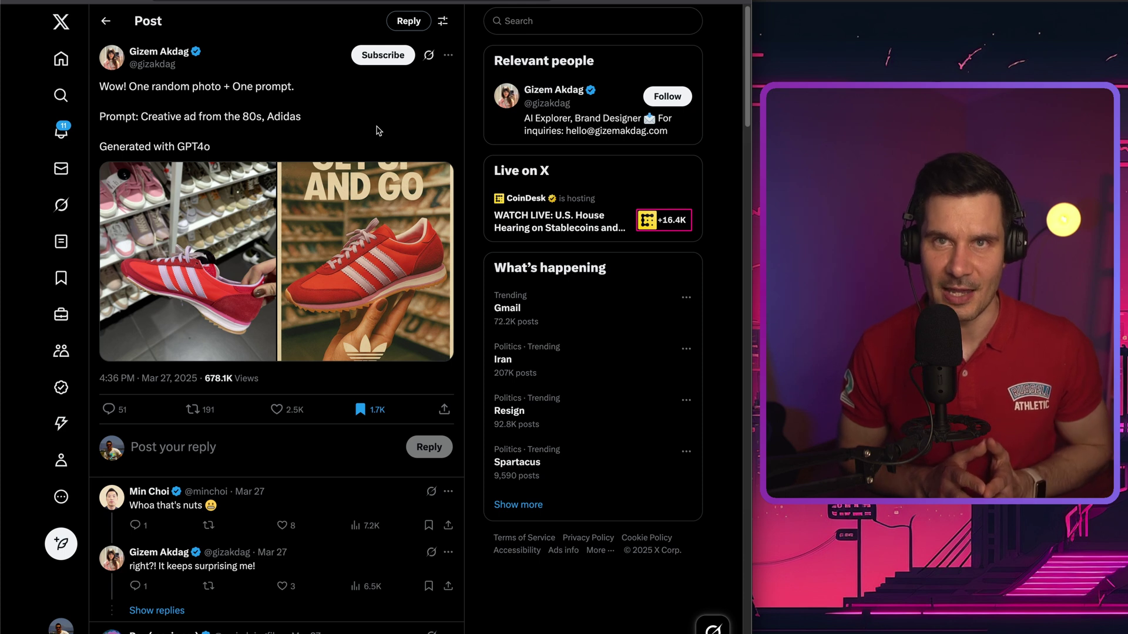
Open the post's generated retro Adidas ad image full-size.
click(367, 222)
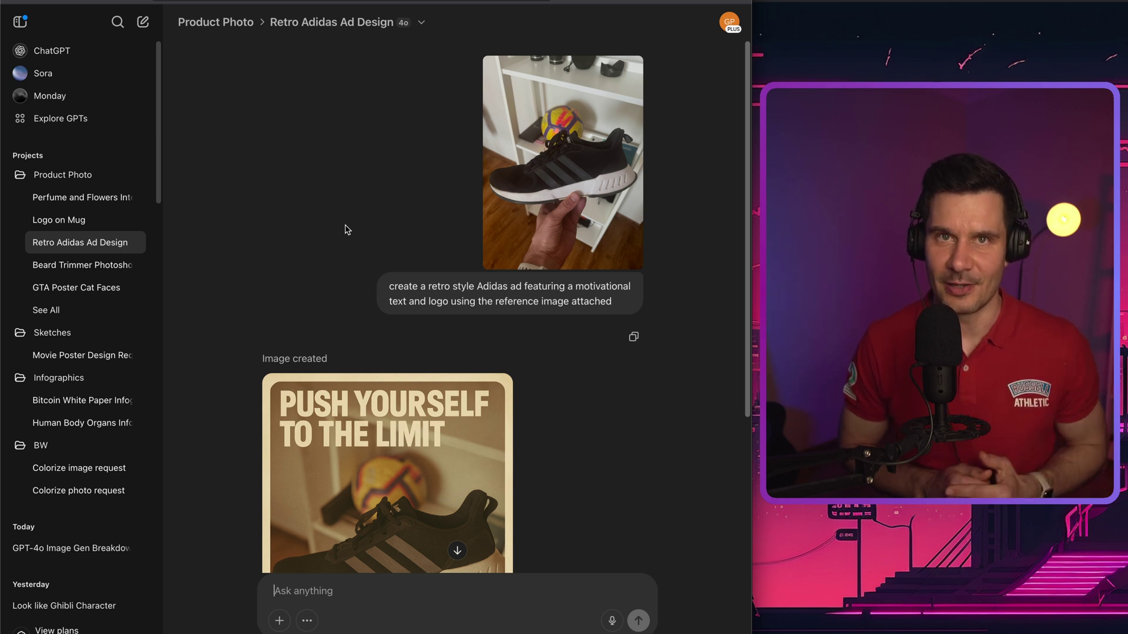
Scroll down the Retro Adidas Ad Design chat to see the full PUSH YOURSELF TO THE LIMIT ad.
scroll(346, 229, down, 4)
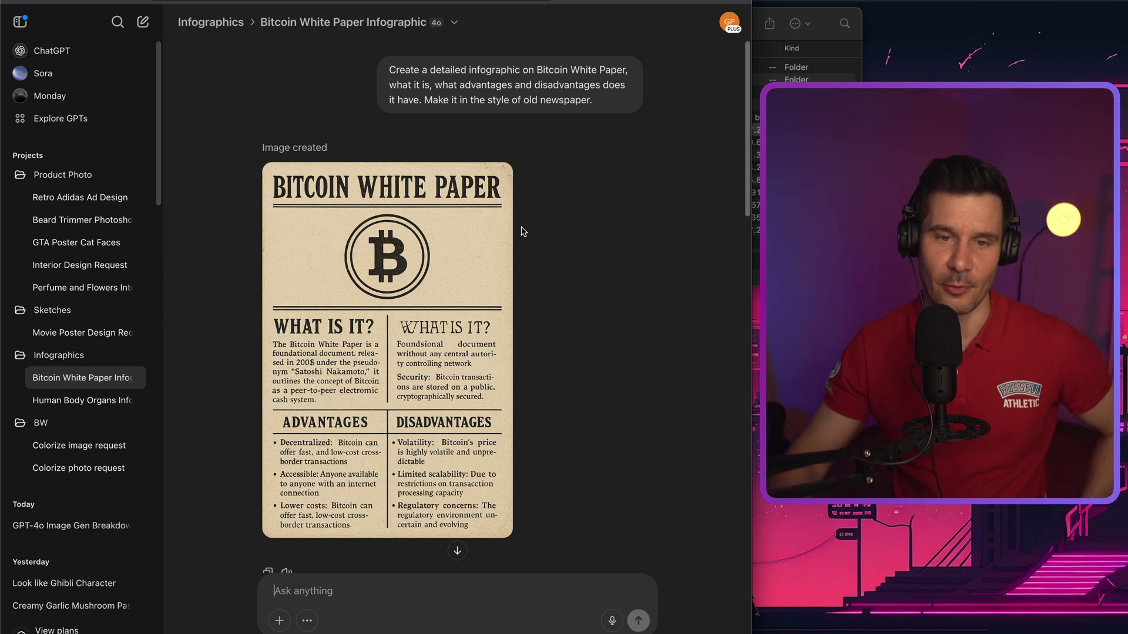
Scroll down through the Bitcoin infographic chat and the Adidas ad regenerated in 16:9 landscape.
scroll(523, 232, down, 15)
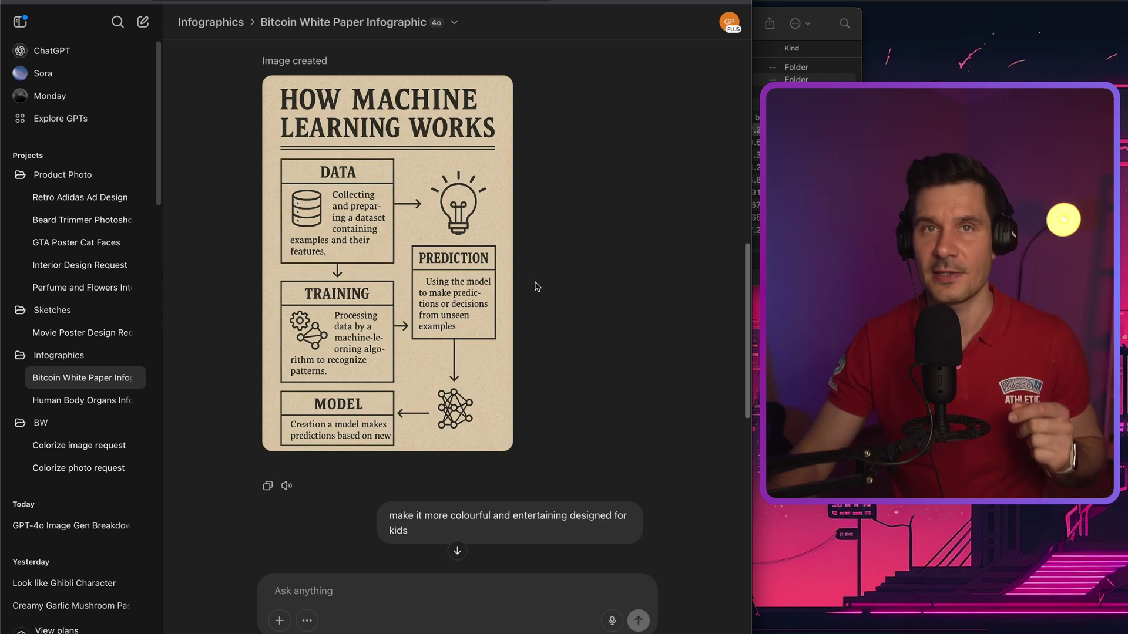
scroll(534, 286, down, 5)
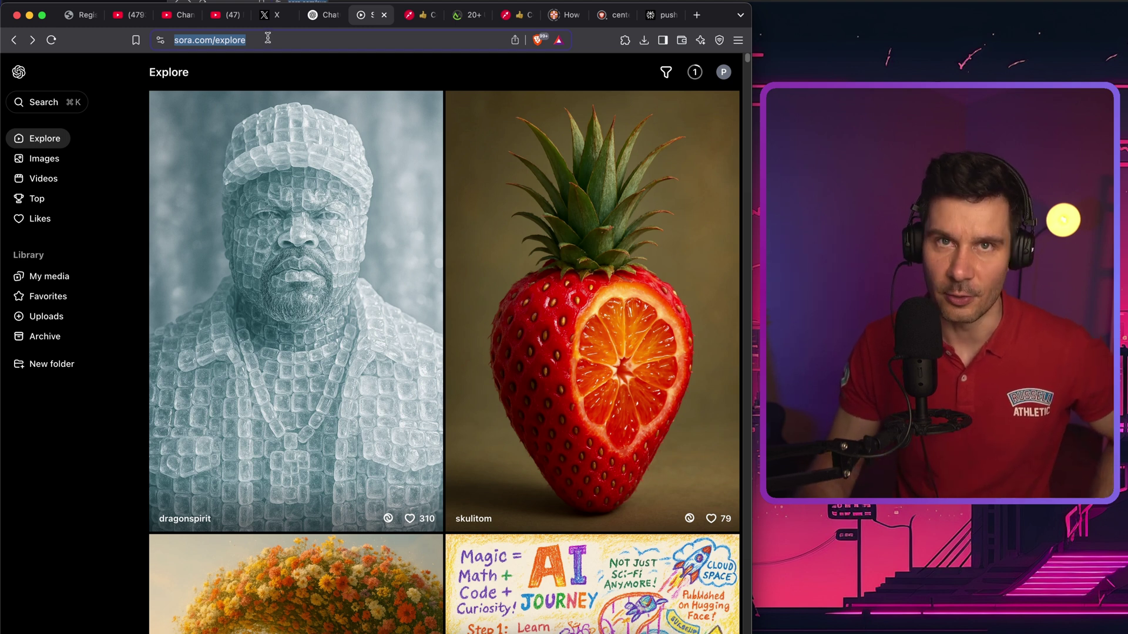
Return to the ChatGPT tab and launch Sora from the sidebar in a new tab.
click(323, 14)
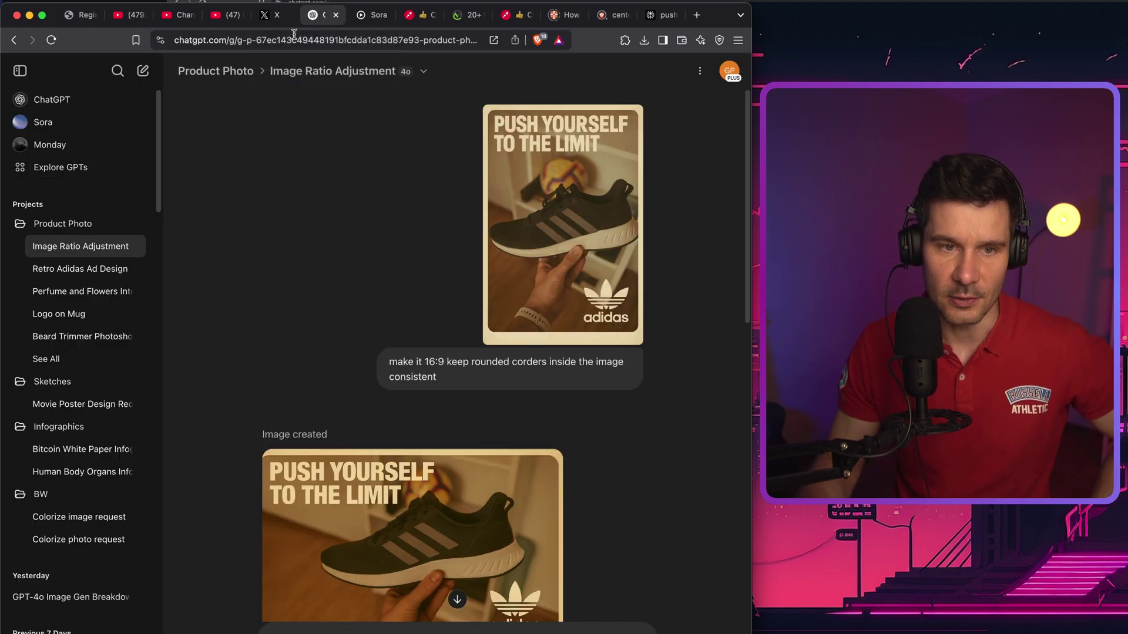
click(45, 124)
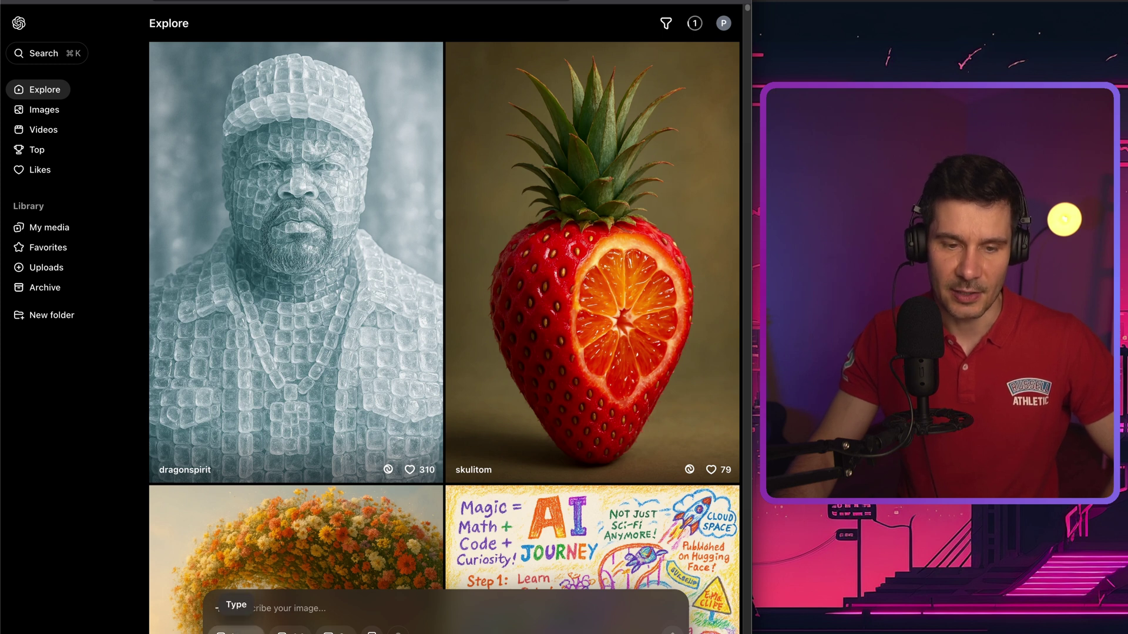
Keep Sora generating images instead of video, at 1:1 aspect ratio with 2 variations.
click(234, 631)
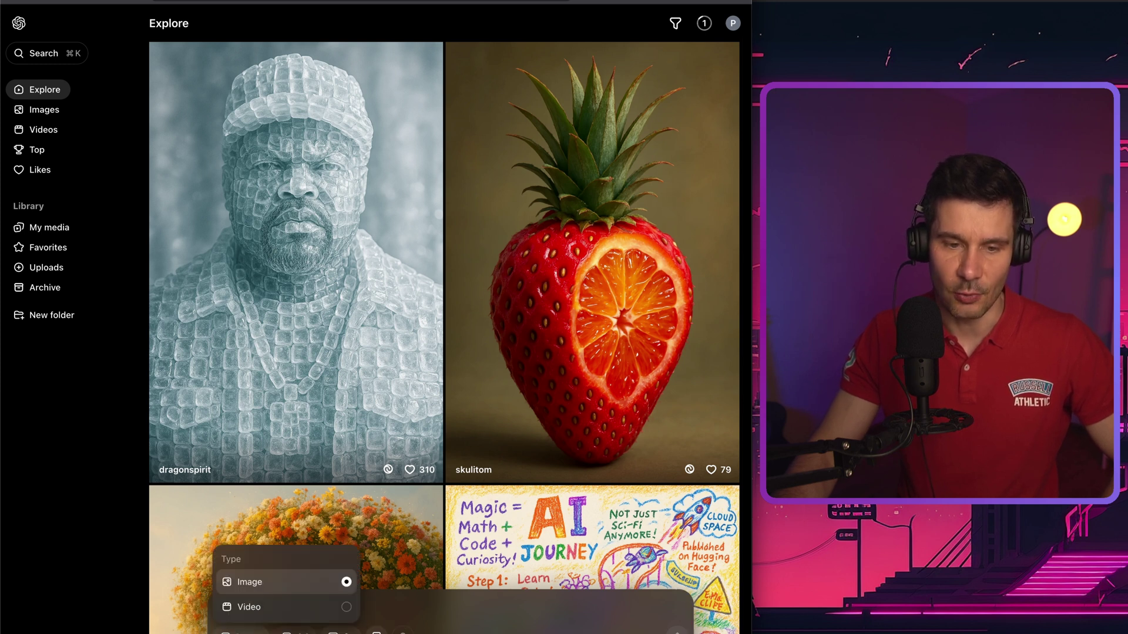
click(256, 611)
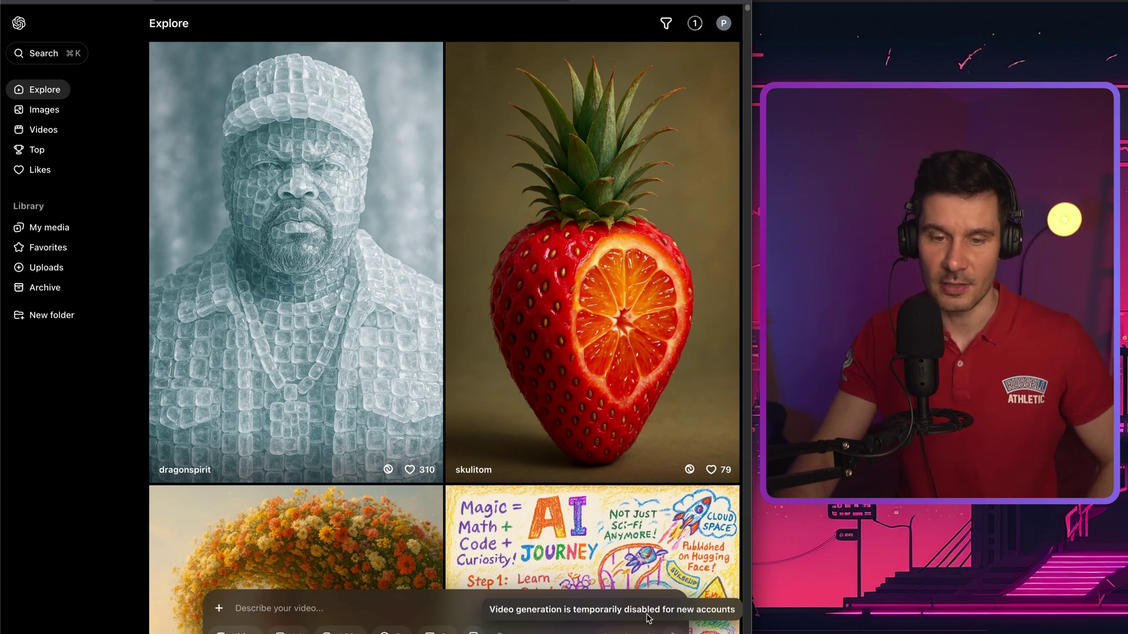
click(235, 630)
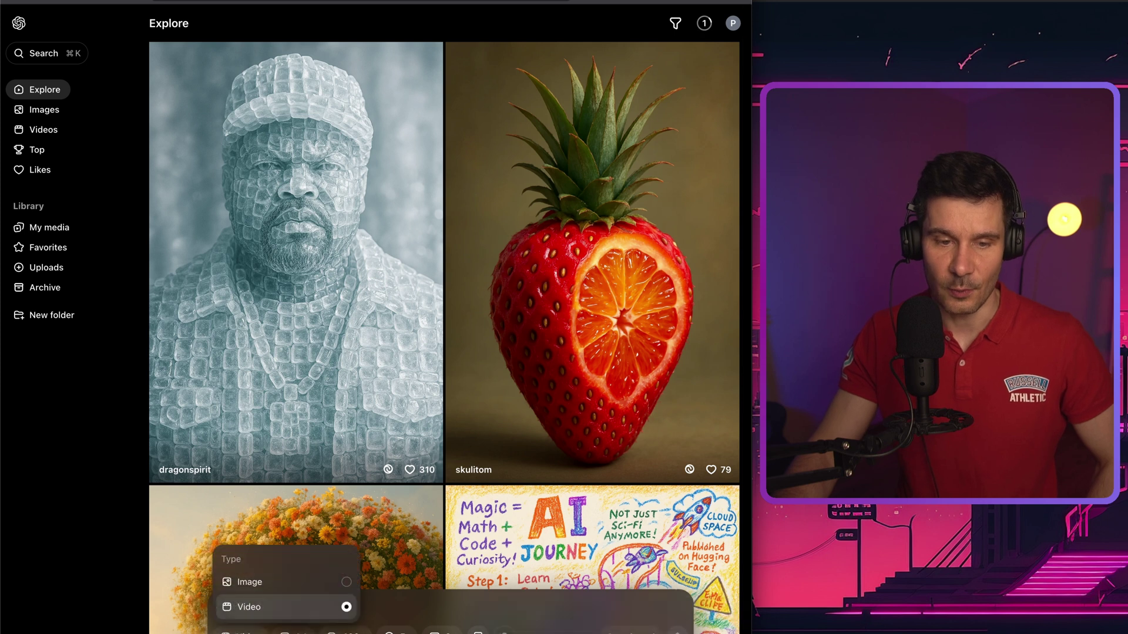
click(256, 593)
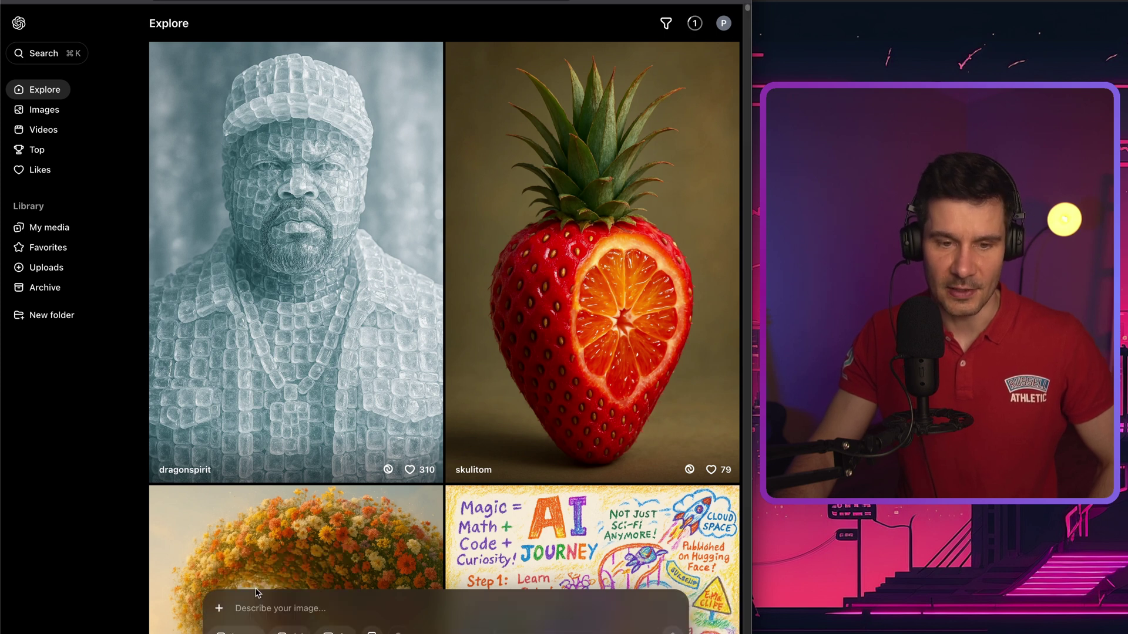
click(288, 631)
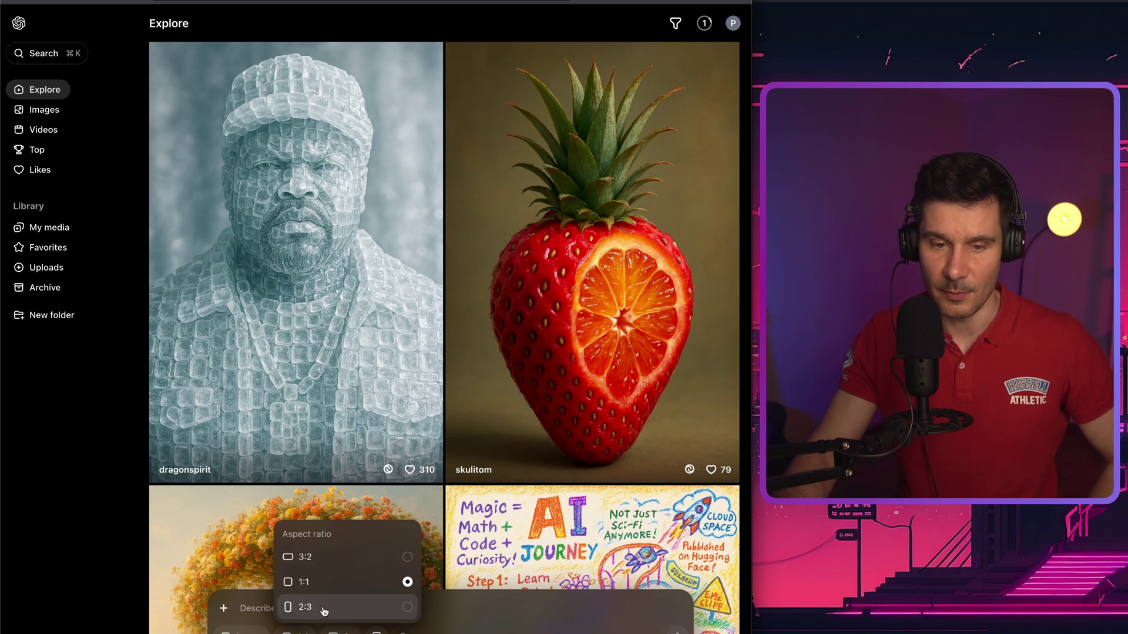
mouse_move(333, 631)
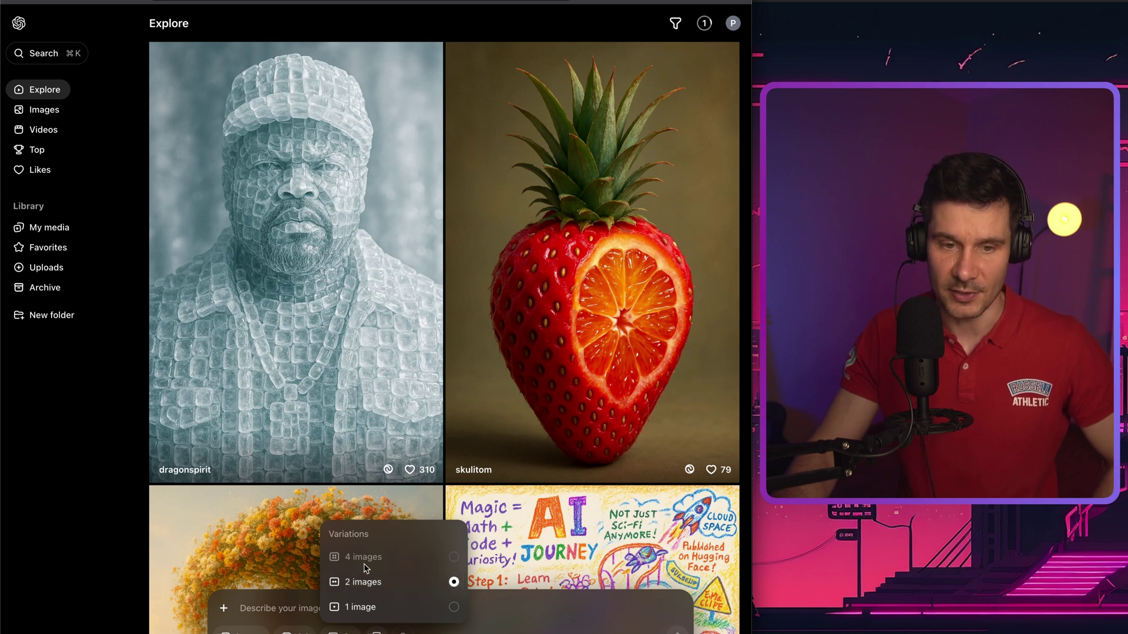
click(265, 608)
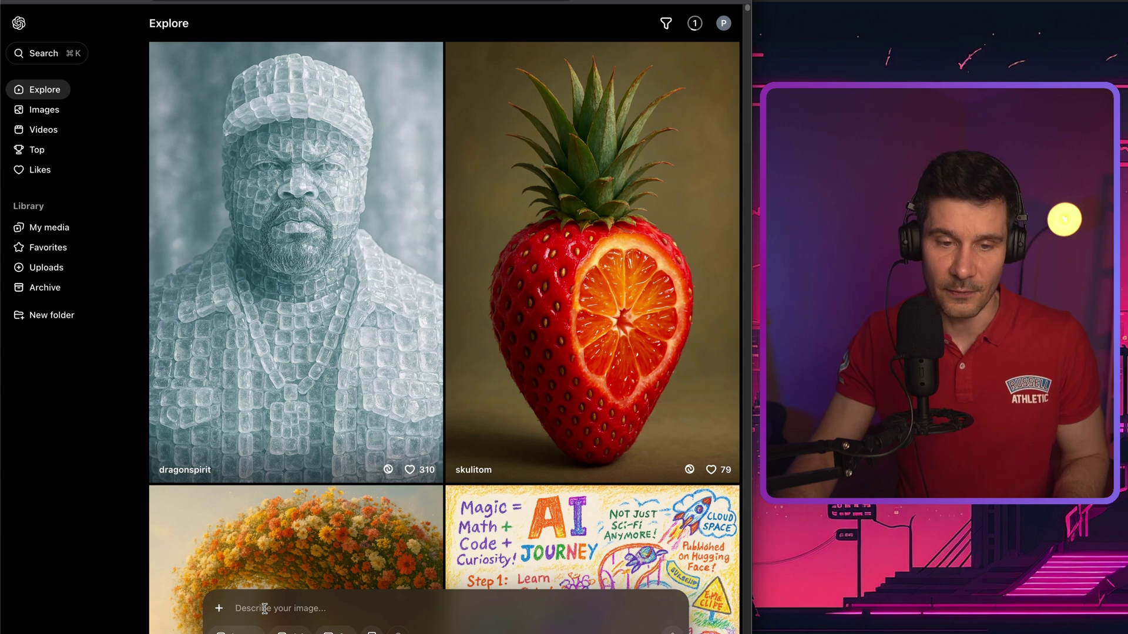
Submit the photorealistic Viking on the Moon prompt and check its progress in the queue.
text(photorealistic portrait of a viking on the Moon (dramatic lighting))
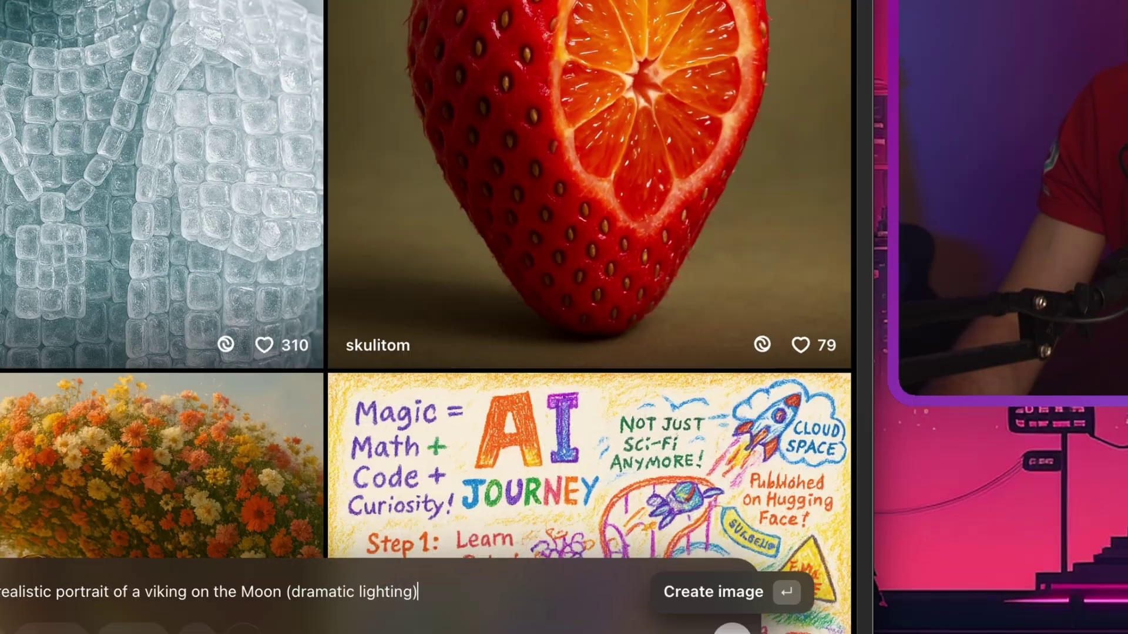
key(Return)
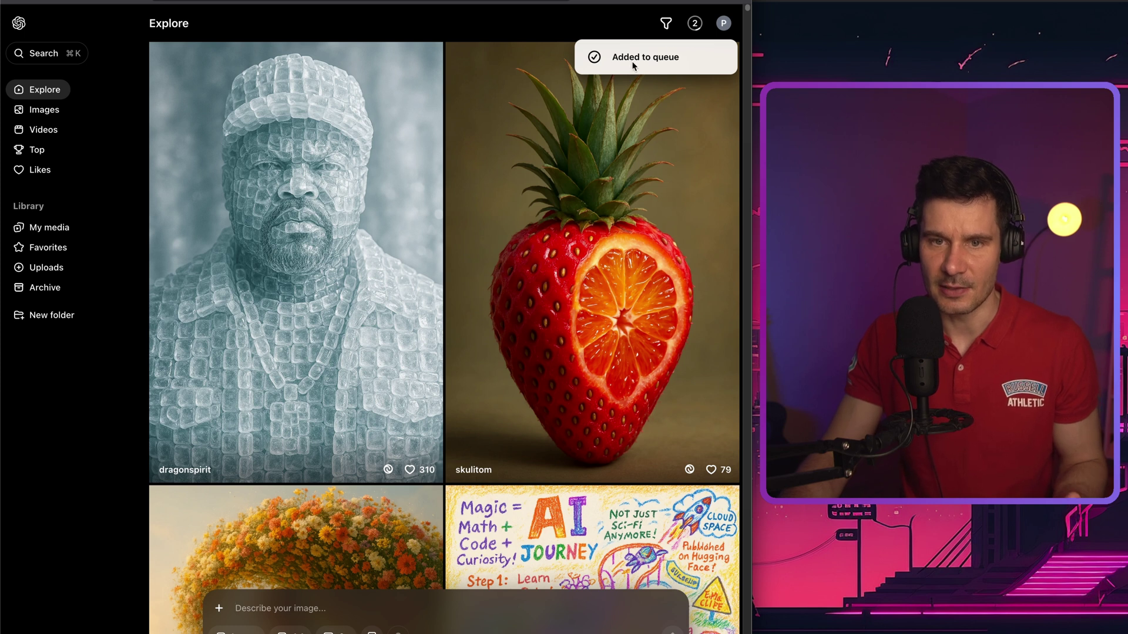
click(693, 23)
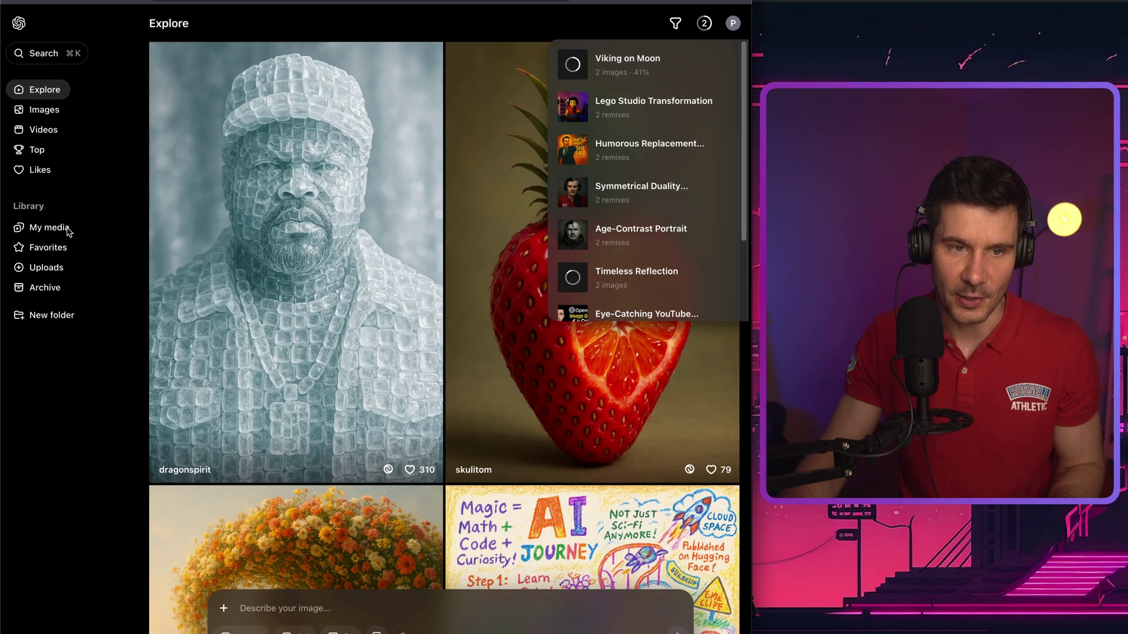
View both generated Viking on Moon portraits in My media.
click(52, 230)
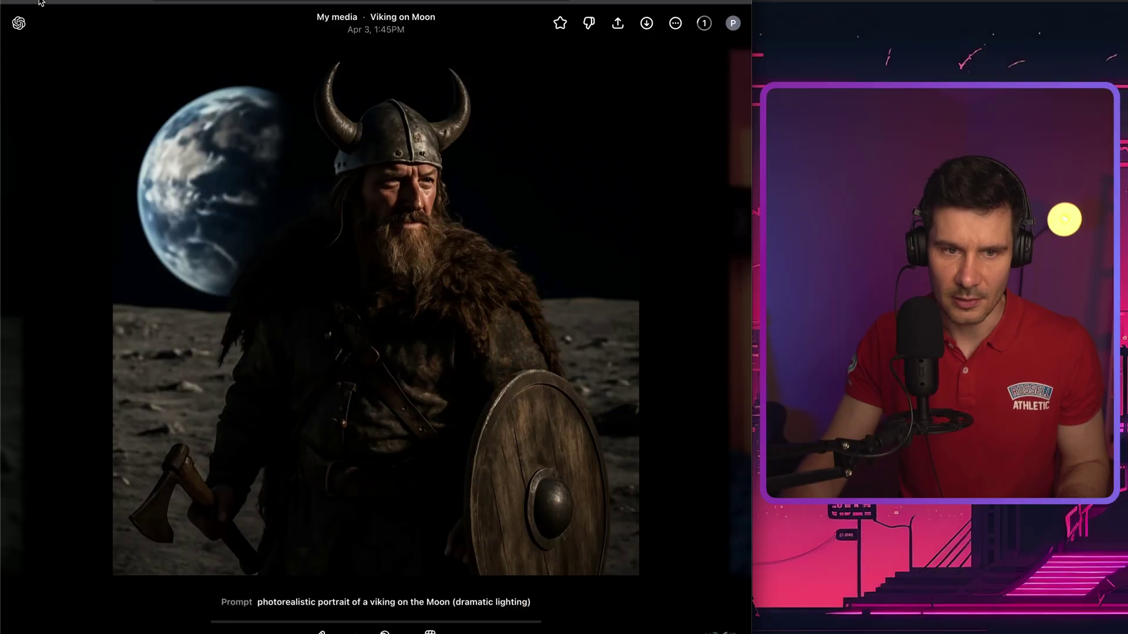
key(Escape)
click(254, 157)
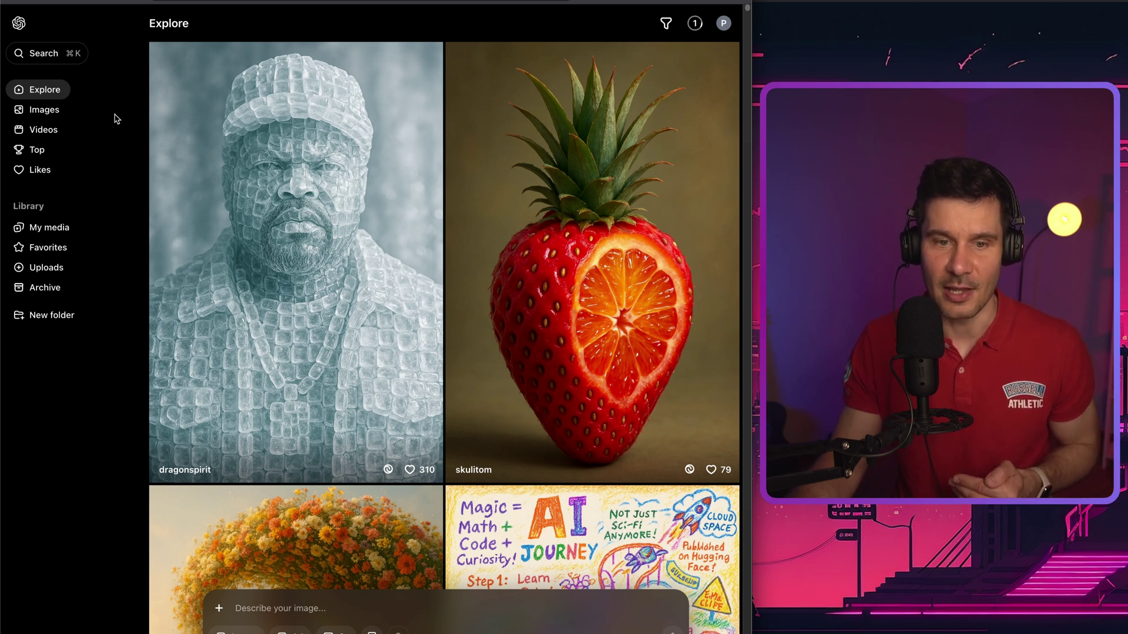
Browse Sora's Images, Videos, Top and Likes feeds in turn.
click(49, 111)
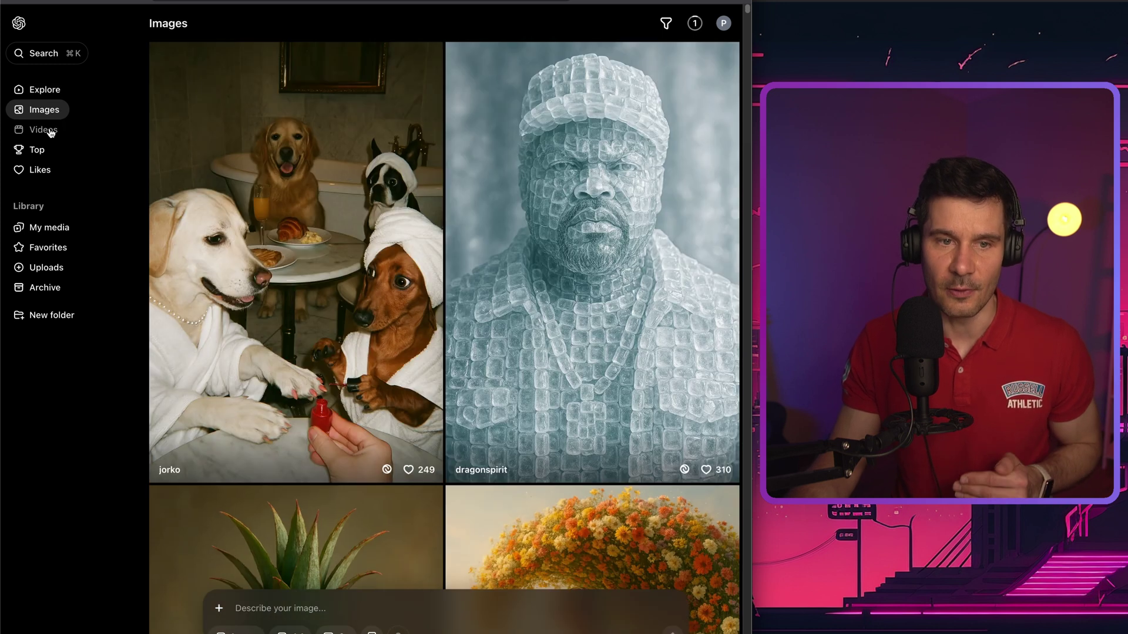
click(53, 133)
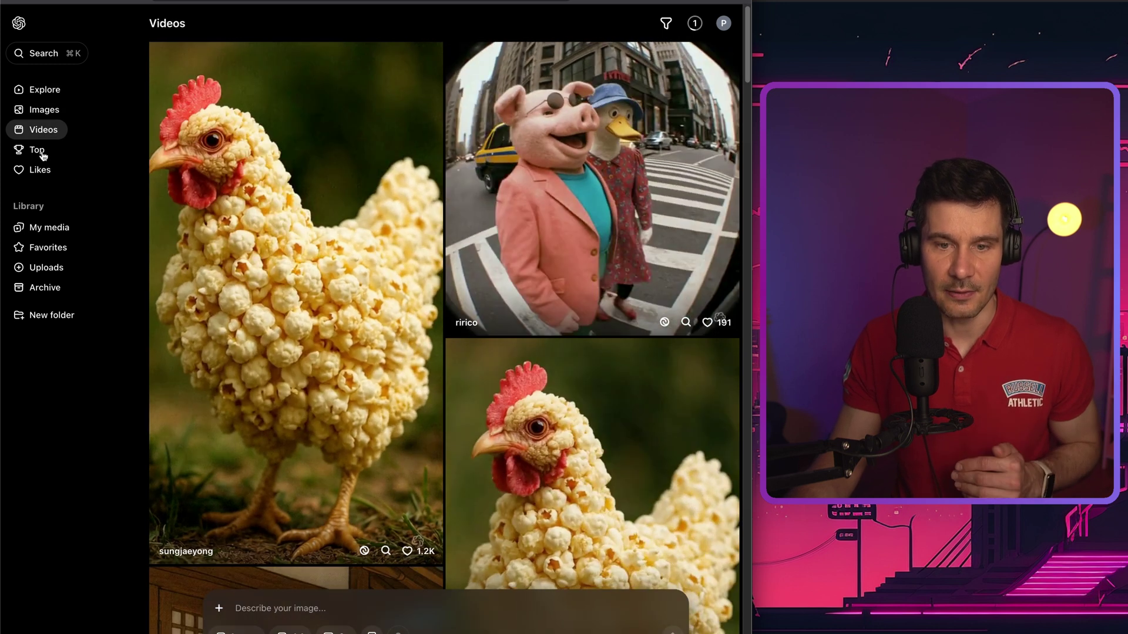
click(38, 151)
click(41, 172)
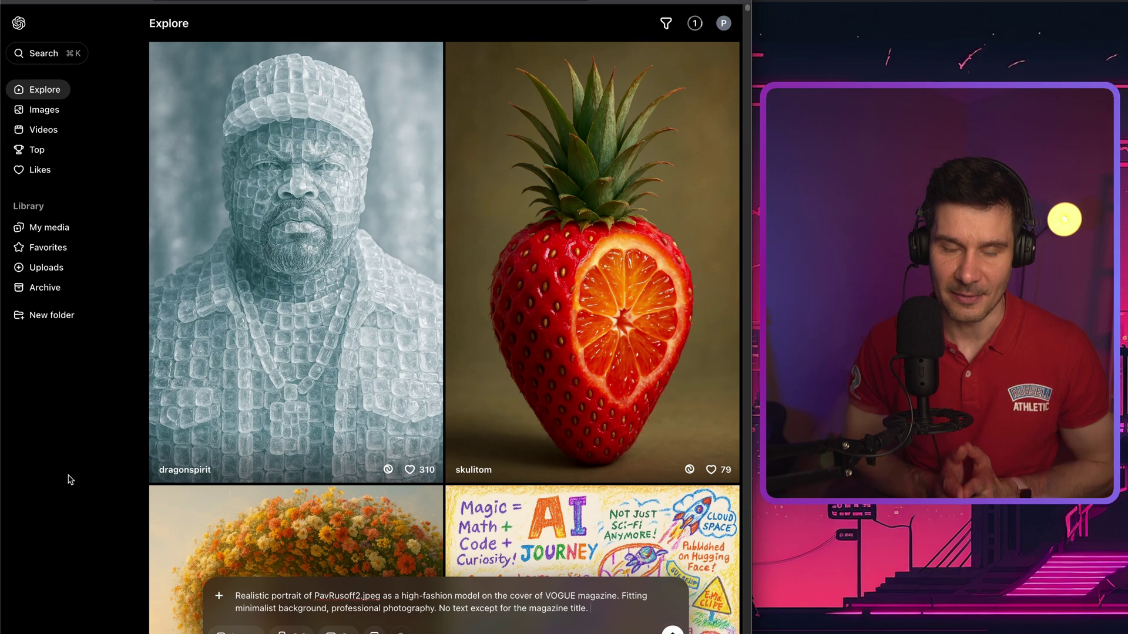
Attach the portrait photo from Downloads to the Sora prompt as a reference image.
click(218, 599)
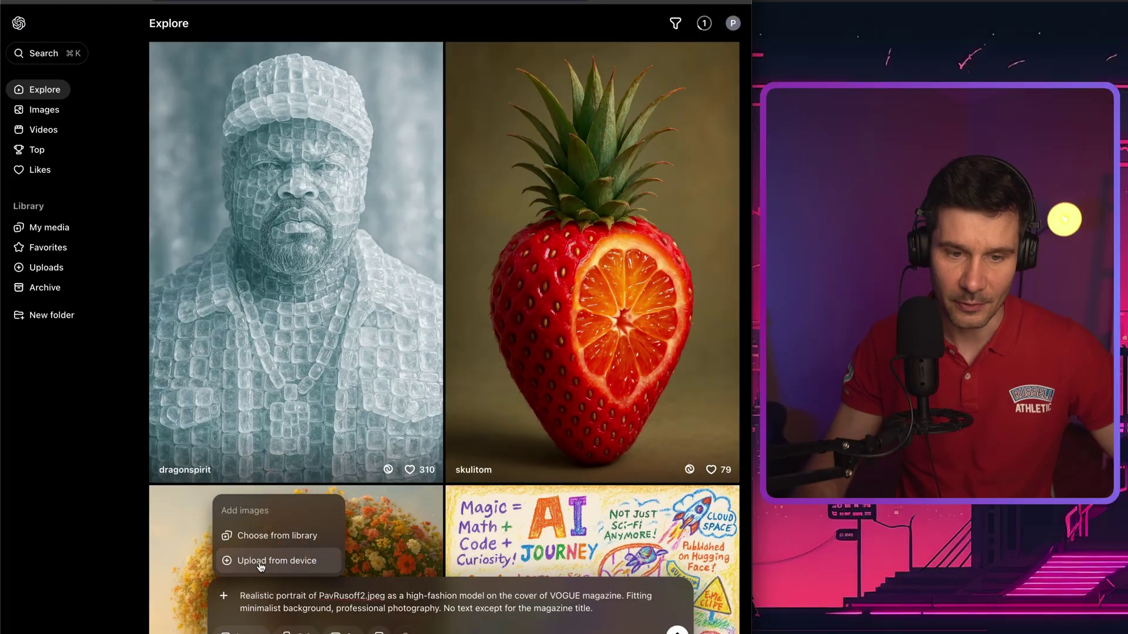
click(56, 540)
double_click(405, 226)
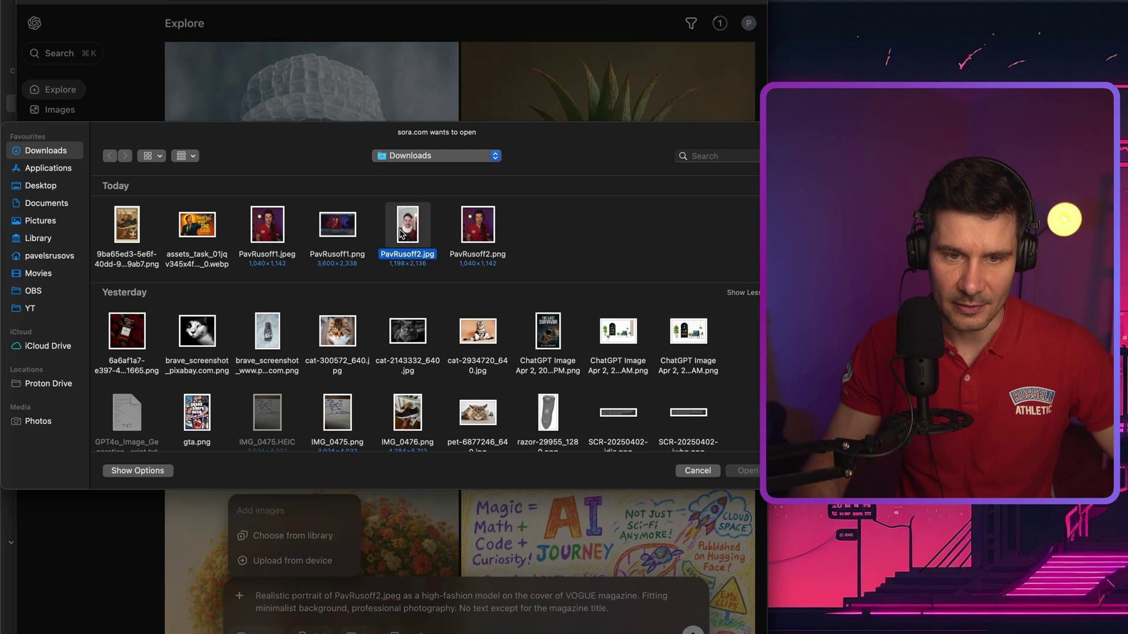